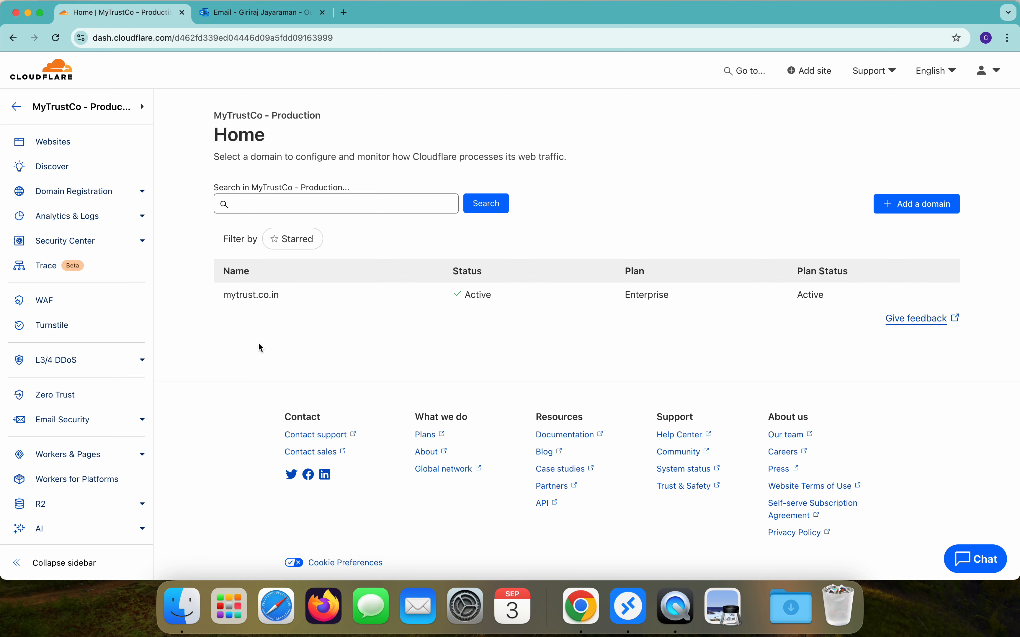
# Step: Launch the Zero Trust dashboard from the MyTrustCo - Production account home
pyautogui.click(57, 395)
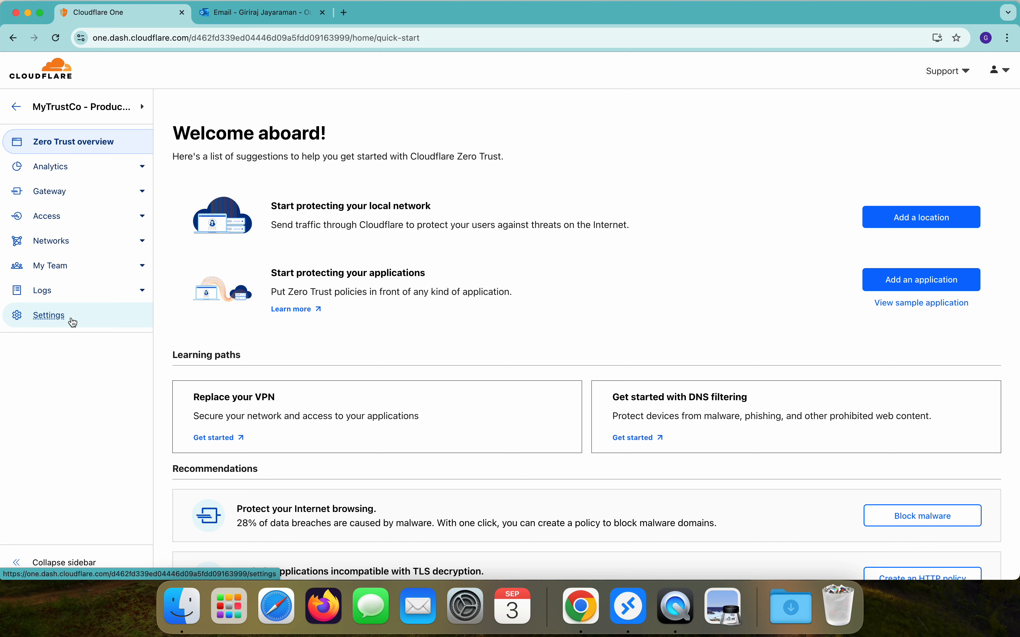
# Step: Look up the trustmyco.cloudflareaccess.com team domain in Custom Pages, then go back to Settings
pyautogui.click(49, 315)
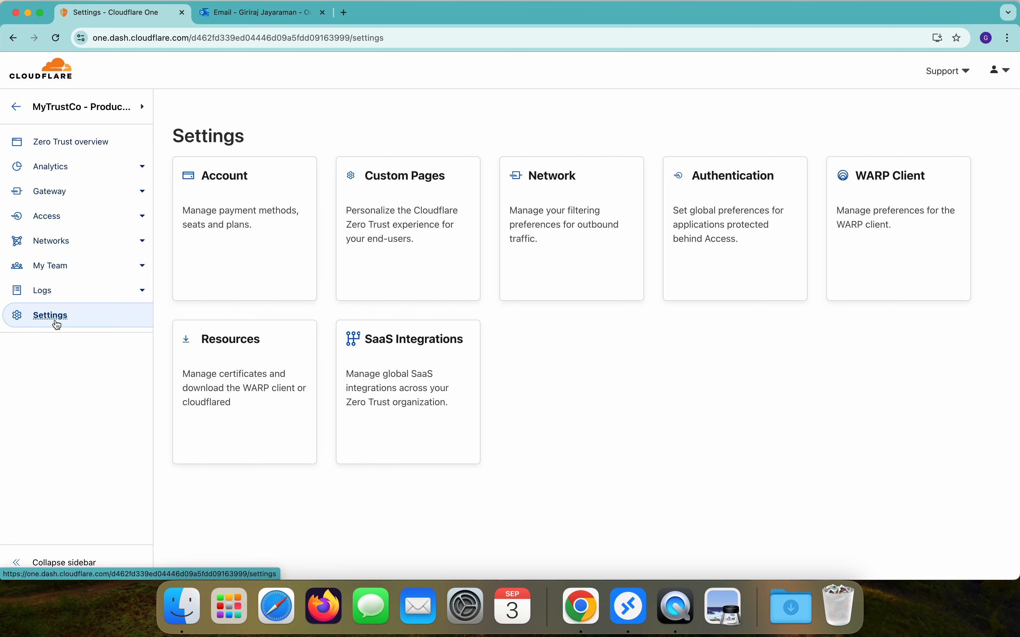
pyautogui.click(393, 228)
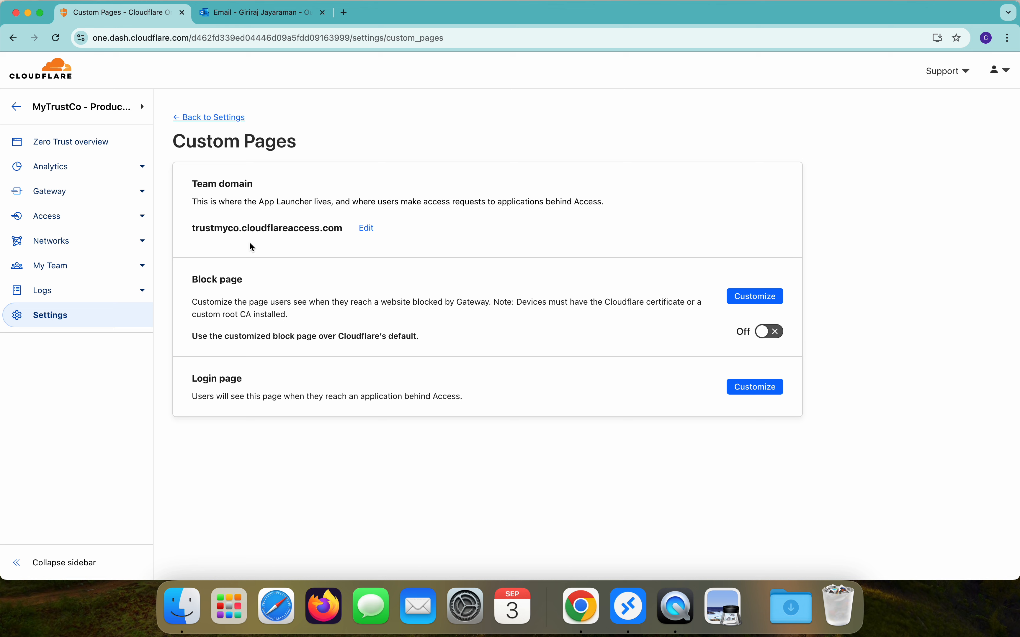
pyautogui.moveTo(193, 228); pyautogui.dragTo(237, 228)
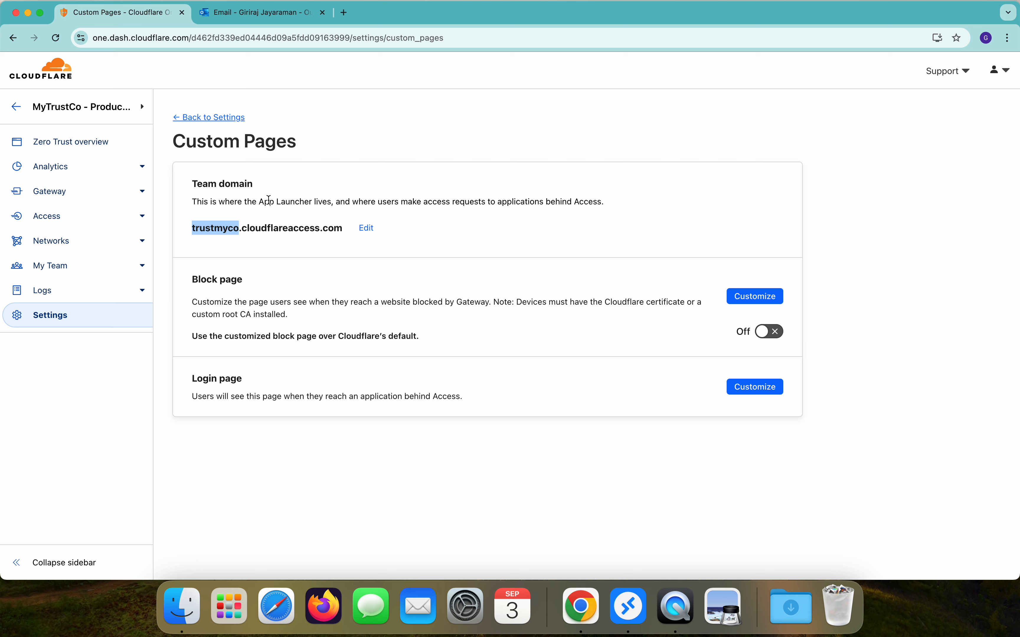
pyautogui.click(85, 322)
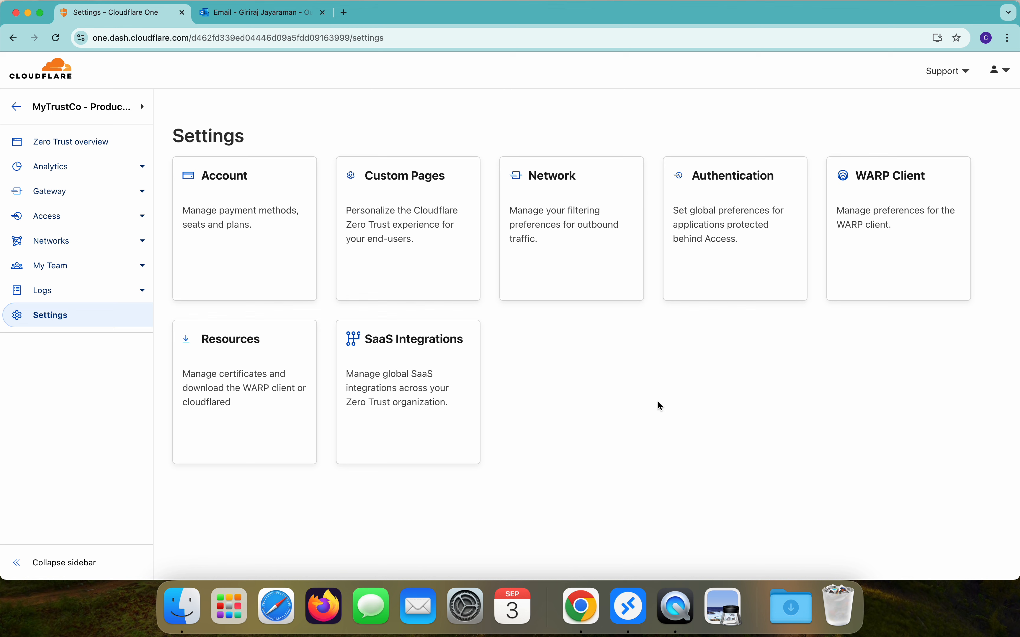
# Step: Confirm One-time PIN is the Authentication login method, then go to WARP device enrollment permissions
pyautogui.click(719, 205)
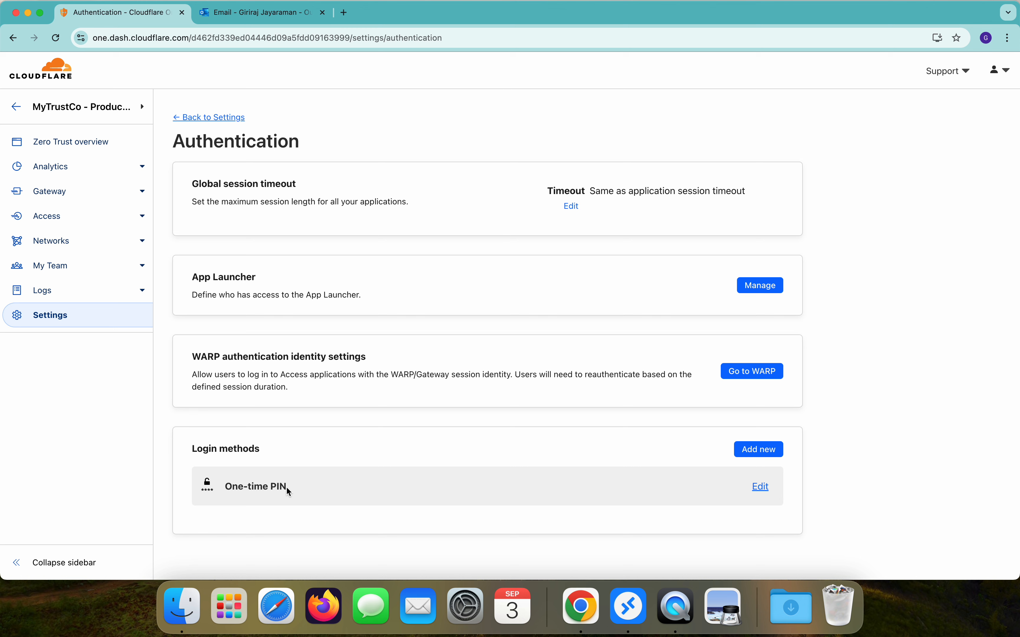
pyautogui.doubleClick(198, 358)
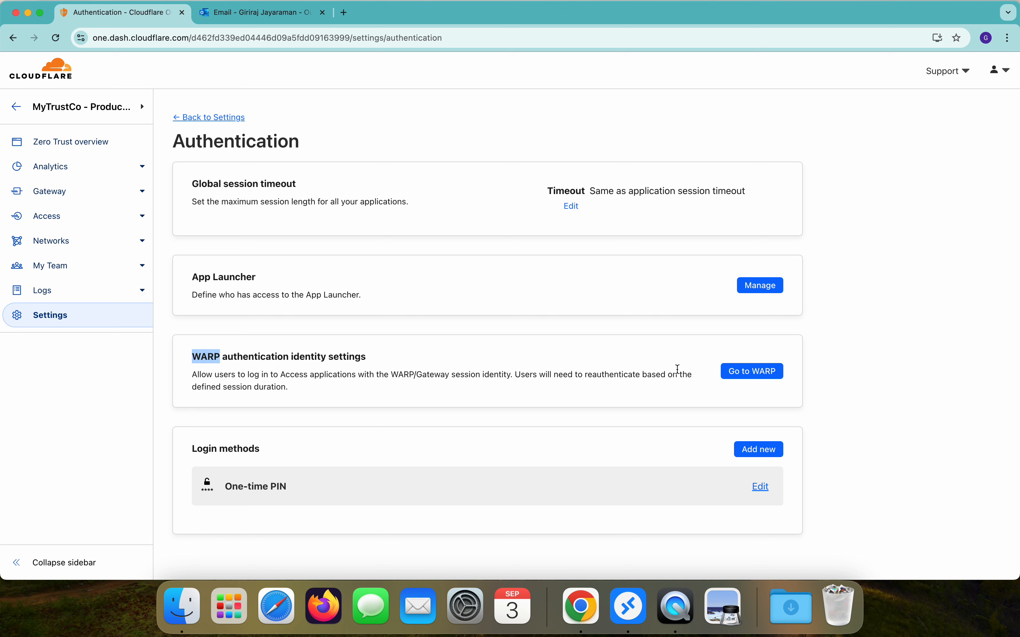
pyautogui.click(741, 375)
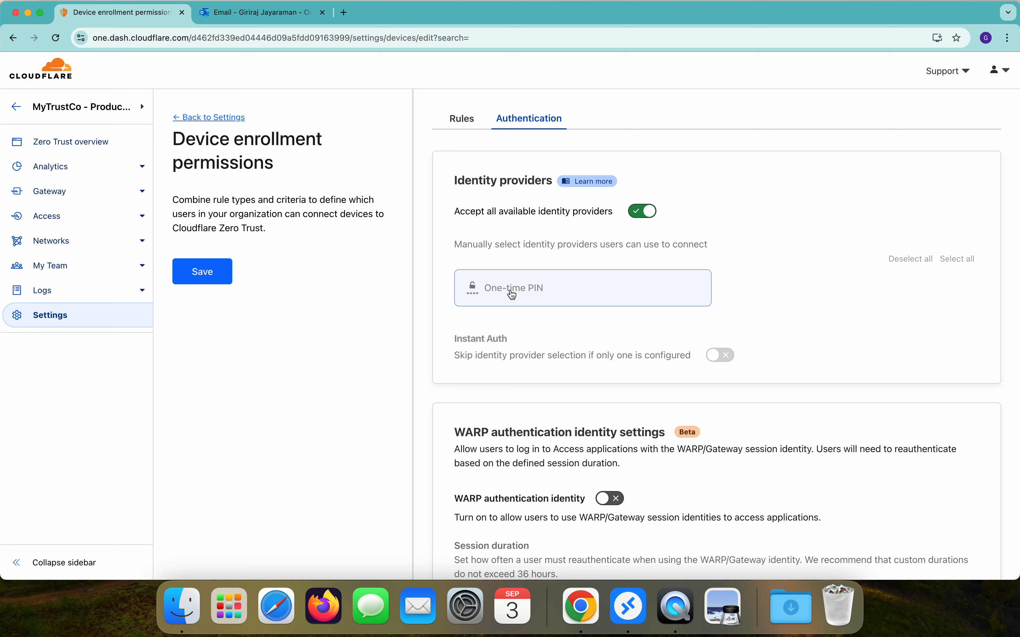
pyautogui.click(462, 119)
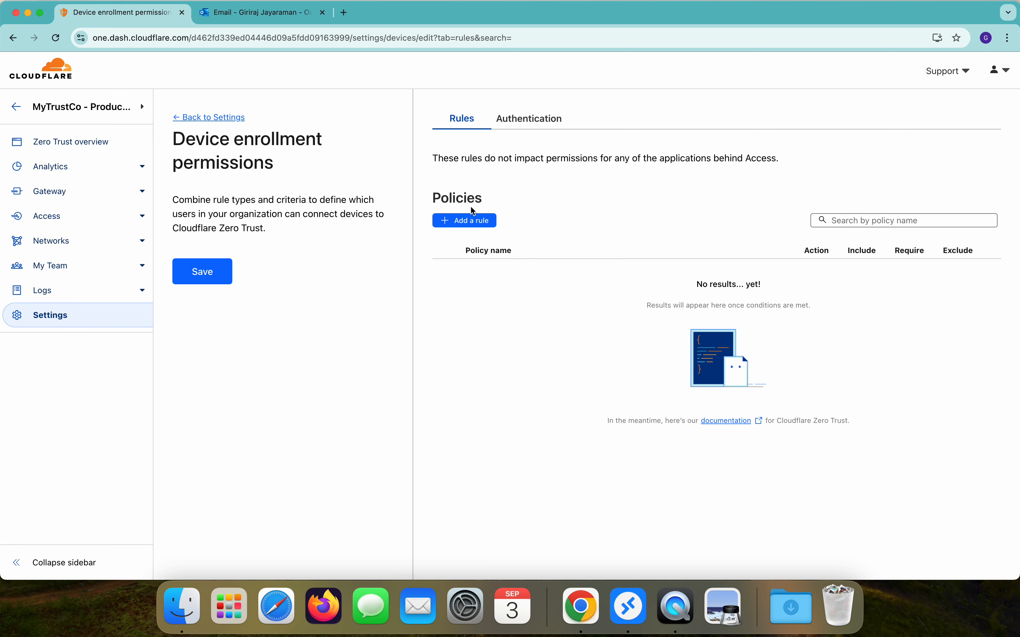
pyautogui.click(460, 222)
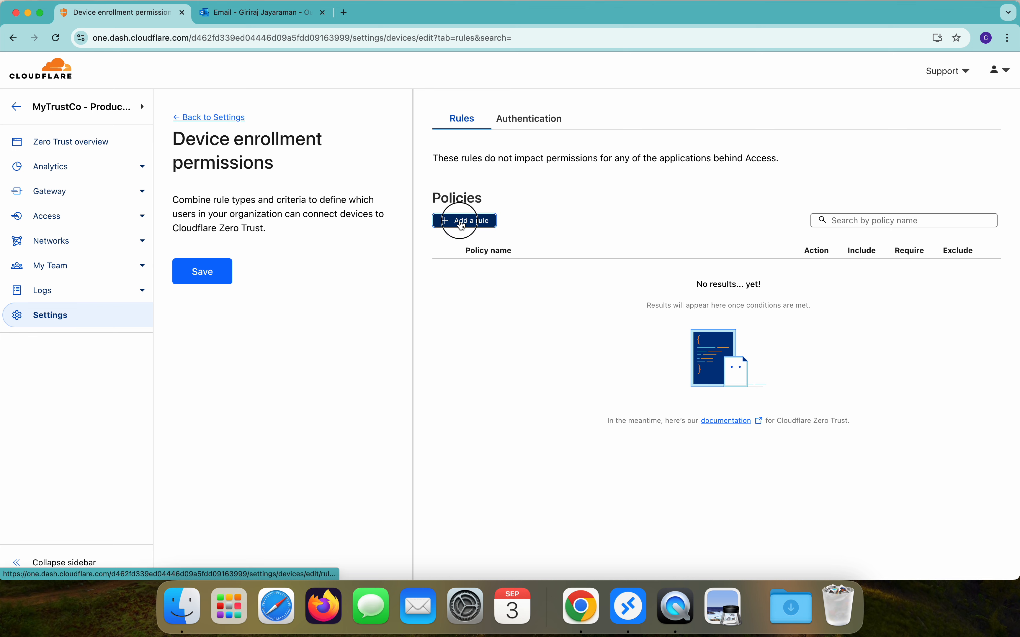
pyautogui.click(481, 214)
pyautogui.write('Pro')
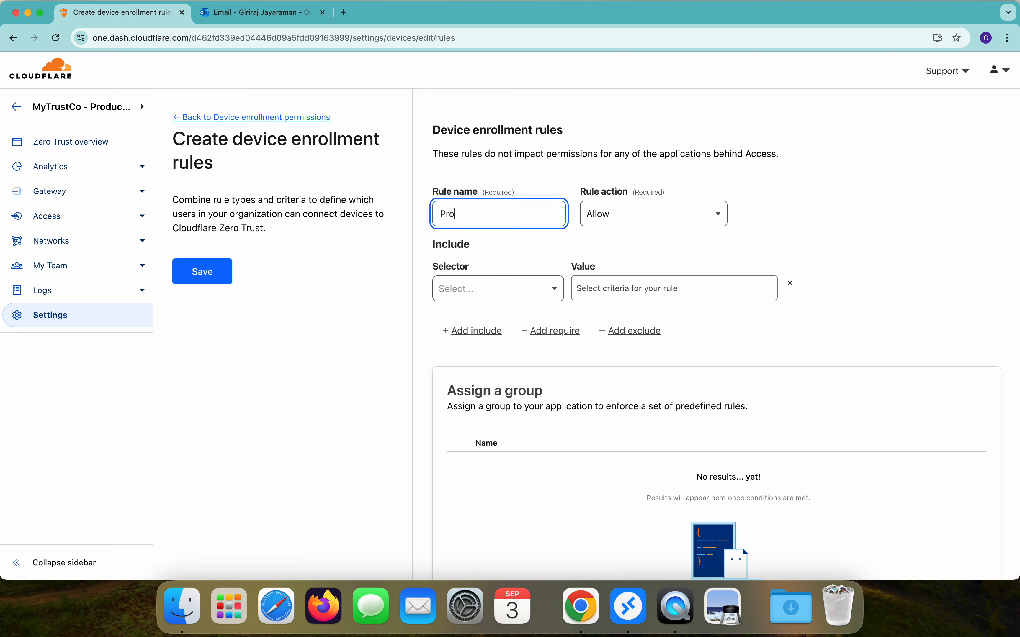
pyautogui.write('duction Users')
pyautogui.click(462, 300)
pyautogui.scroll(-3, 462, 387)
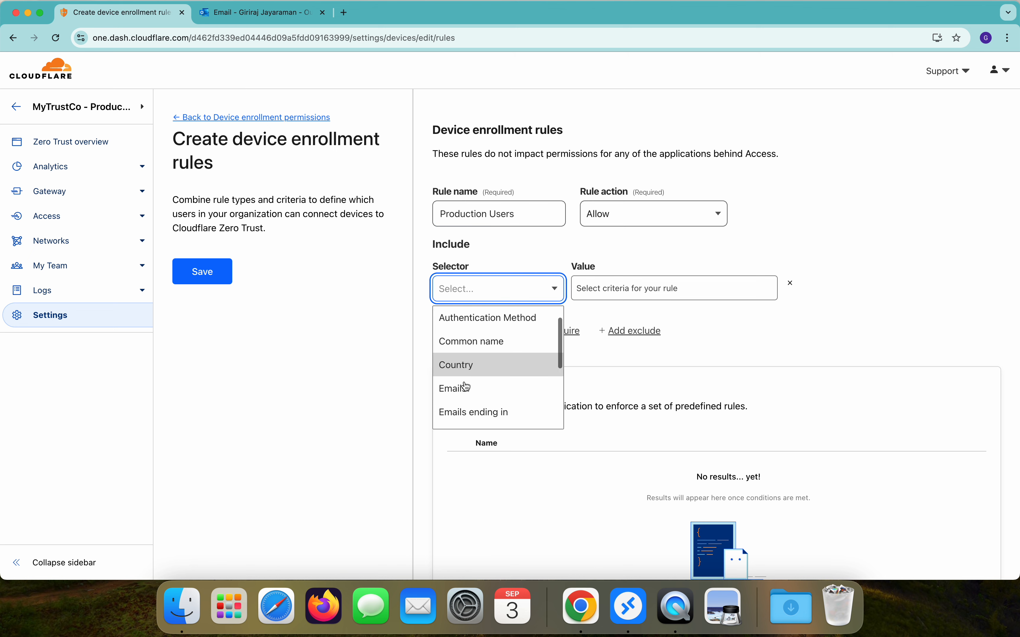
pyautogui.click(469, 374)
pyautogui.click(595, 292)
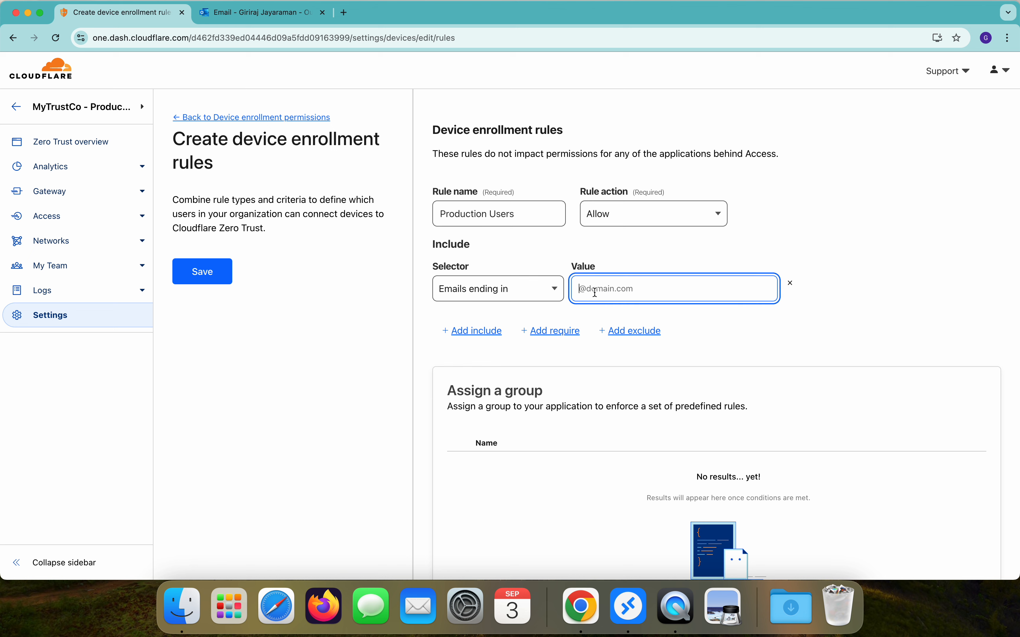
pyautogui.write('@mytrust.co.in')
pyautogui.click(208, 271)
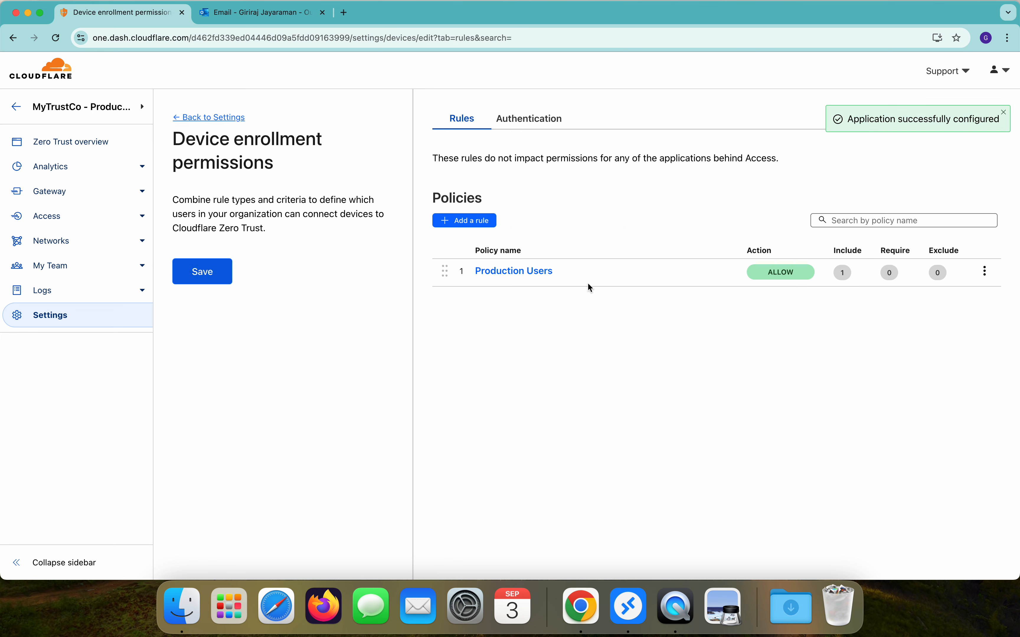
pyautogui.click(85, 319)
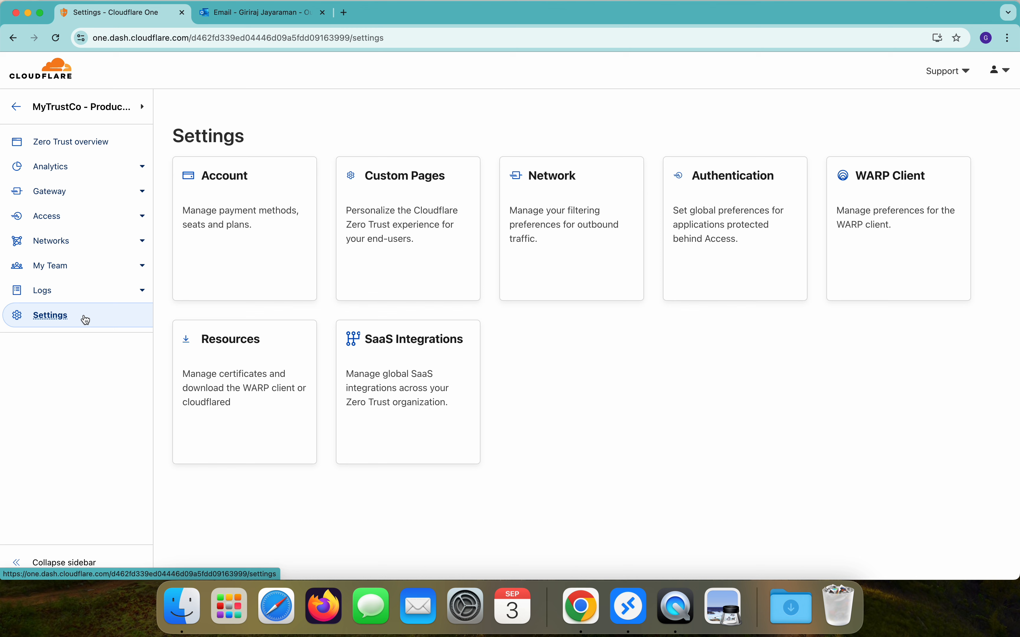
pyautogui.click(537, 220)
pyautogui.scroll(-5, 536, 220)
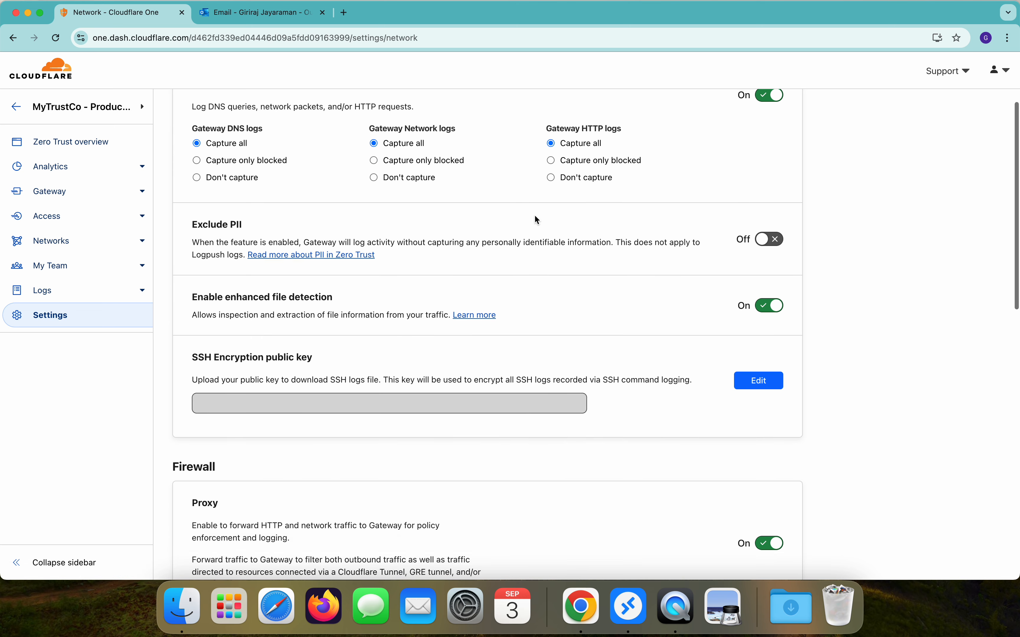
pyautogui.scroll(-5, 535, 216)
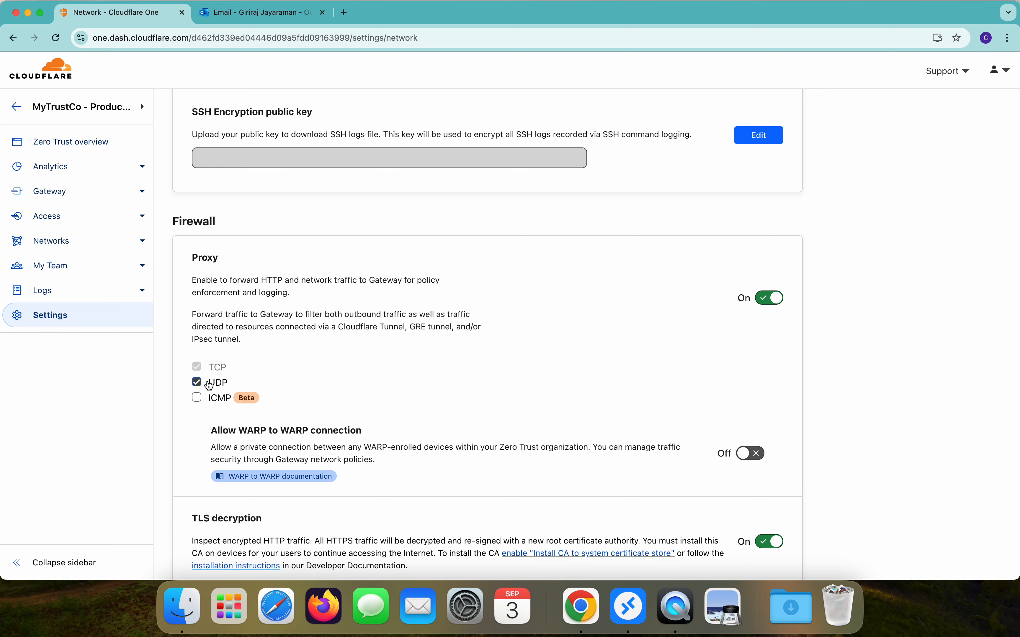
pyautogui.scroll(-5, 210, 385)
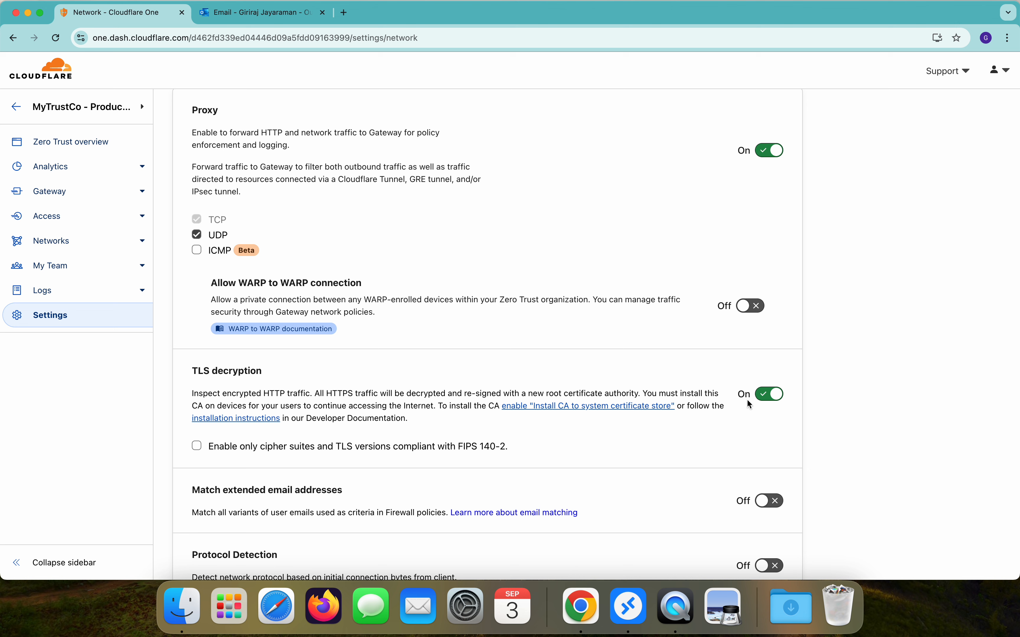
pyautogui.scroll(-7, 749, 404)
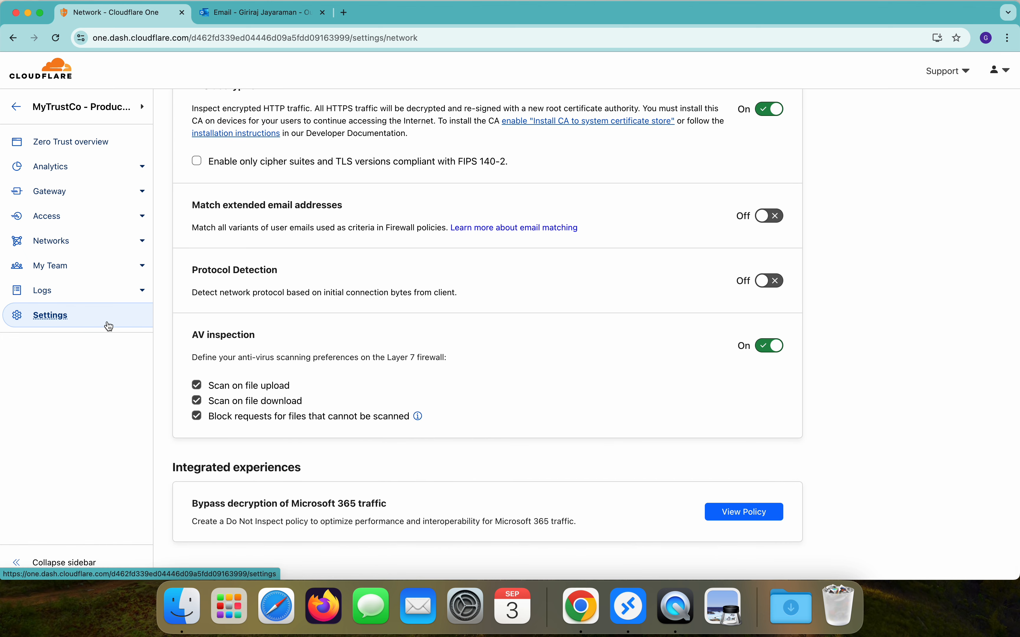
pyautogui.click(61, 321)
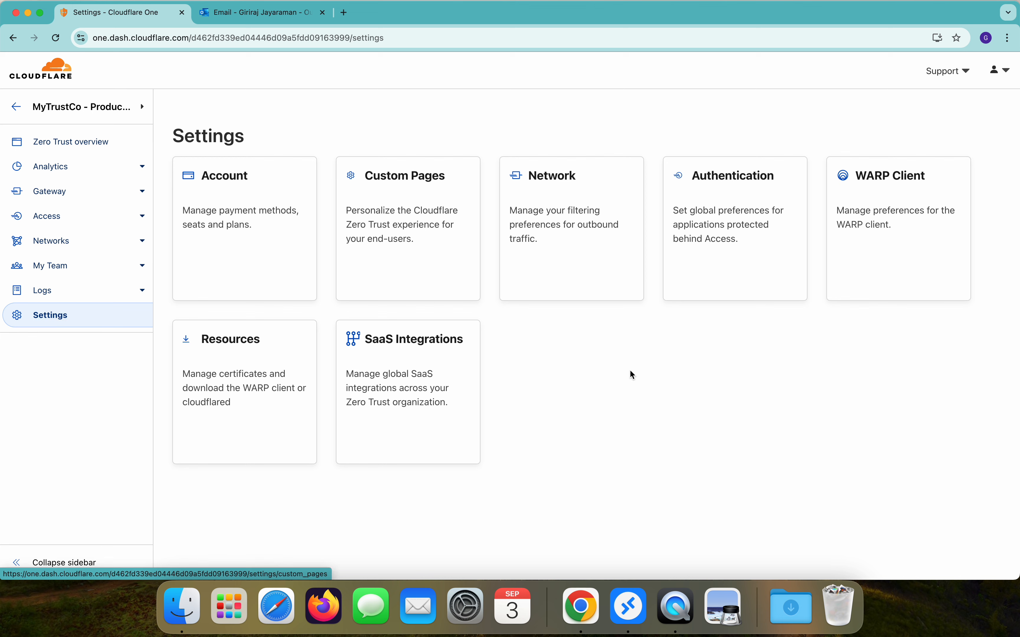
# Step: In WARP Client global settings, switch Override local interface IP on and accept the breaking-change warning
pyautogui.click(885, 206)
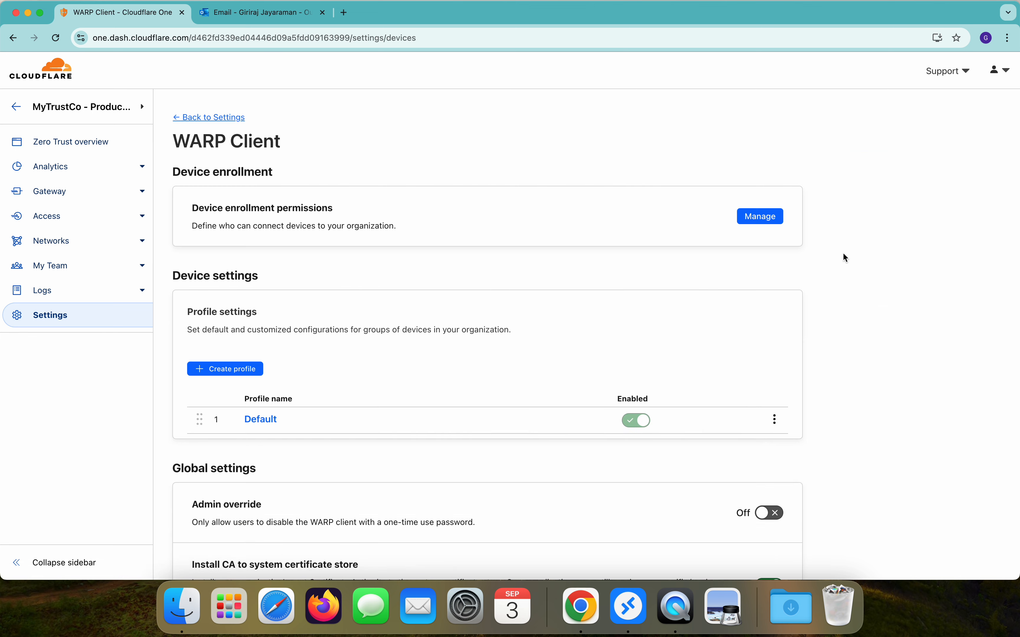
pyautogui.scroll(-4, 843, 254)
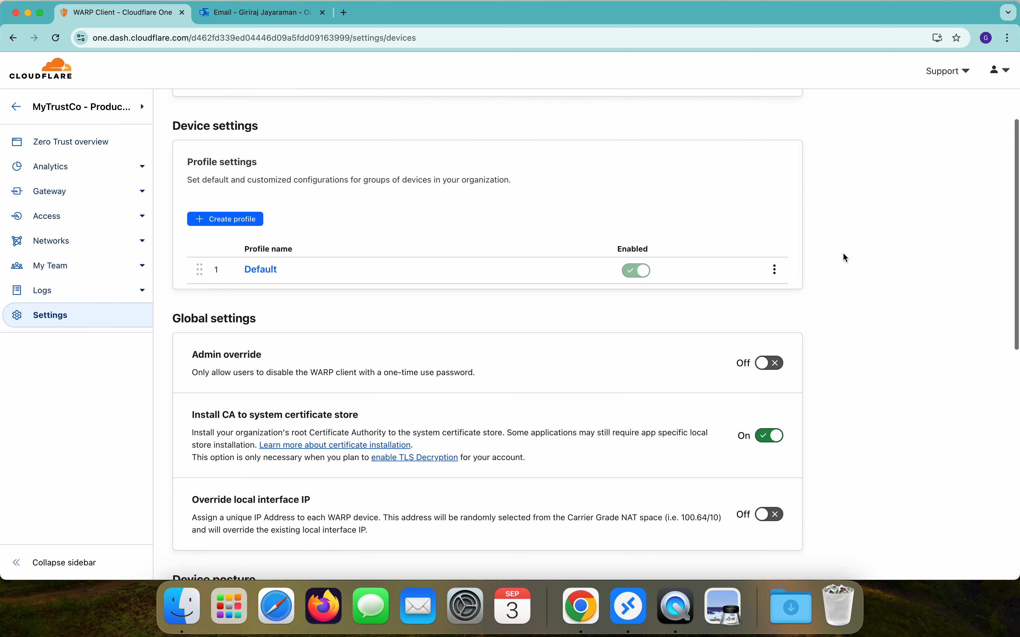
pyautogui.scroll(4, 637, 276)
pyautogui.scroll(-10, 637, 277)
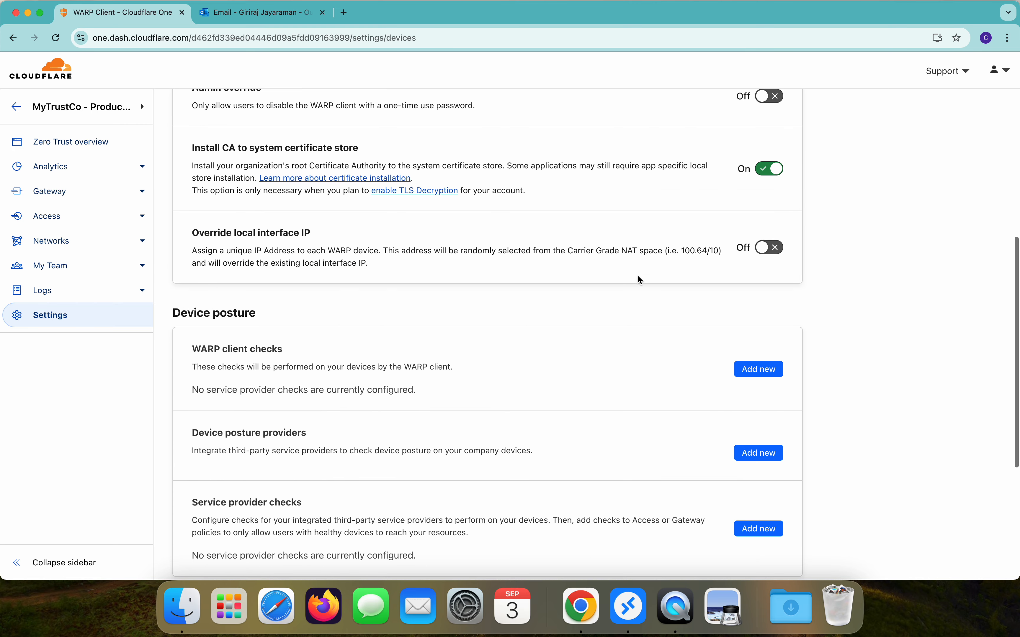
pyautogui.scroll(8, 486, 256)
pyautogui.moveTo(192, 481); pyautogui.dragTo(367, 472)
pyautogui.scroll(-3, 368, 471)
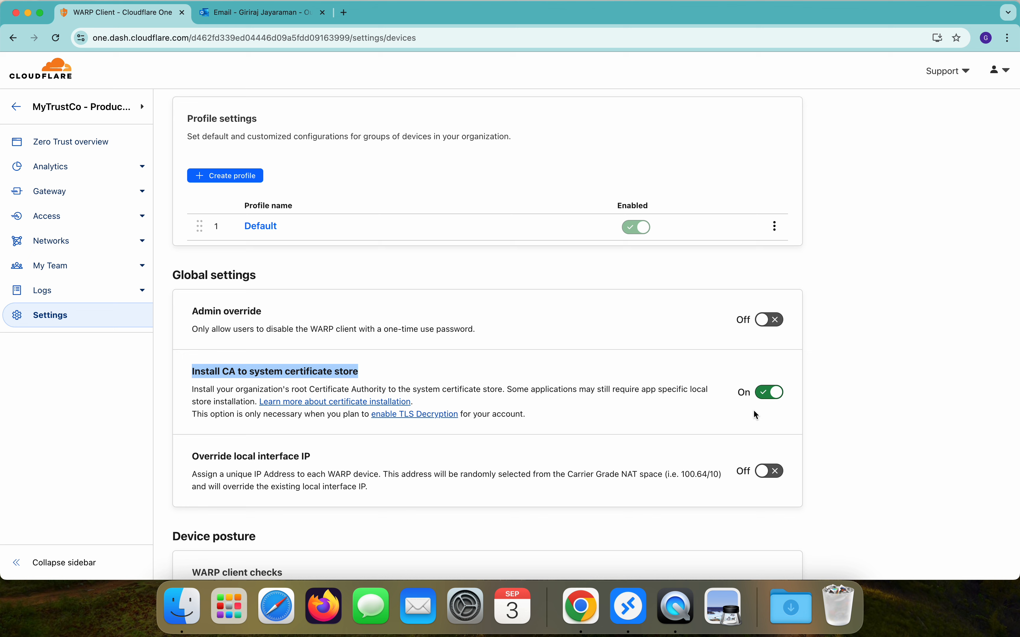
pyautogui.scroll(-2, 754, 411)
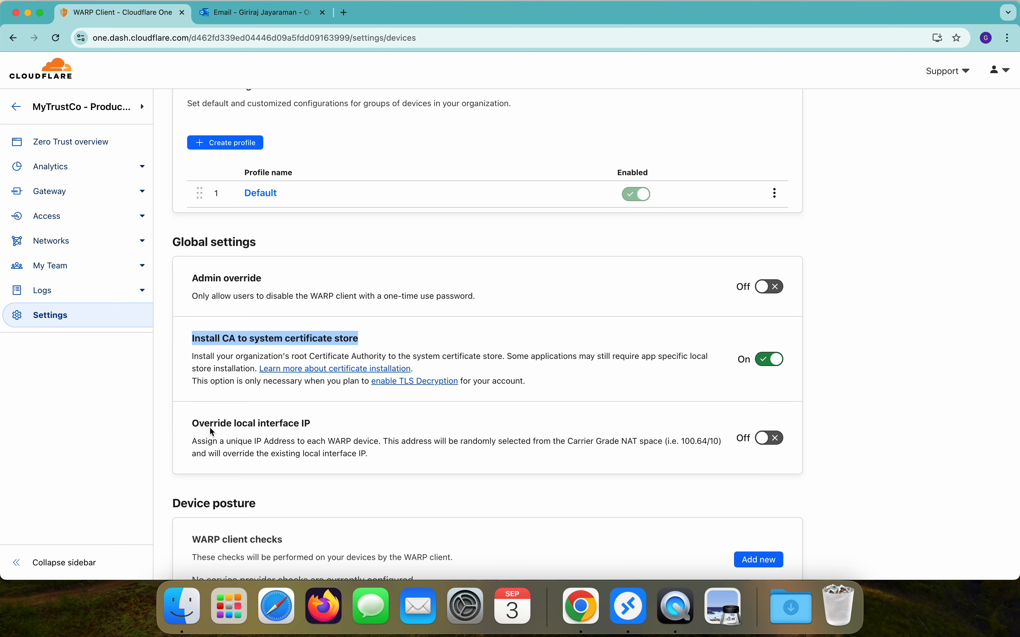
pyautogui.click(767, 440)
pyautogui.click(644, 386)
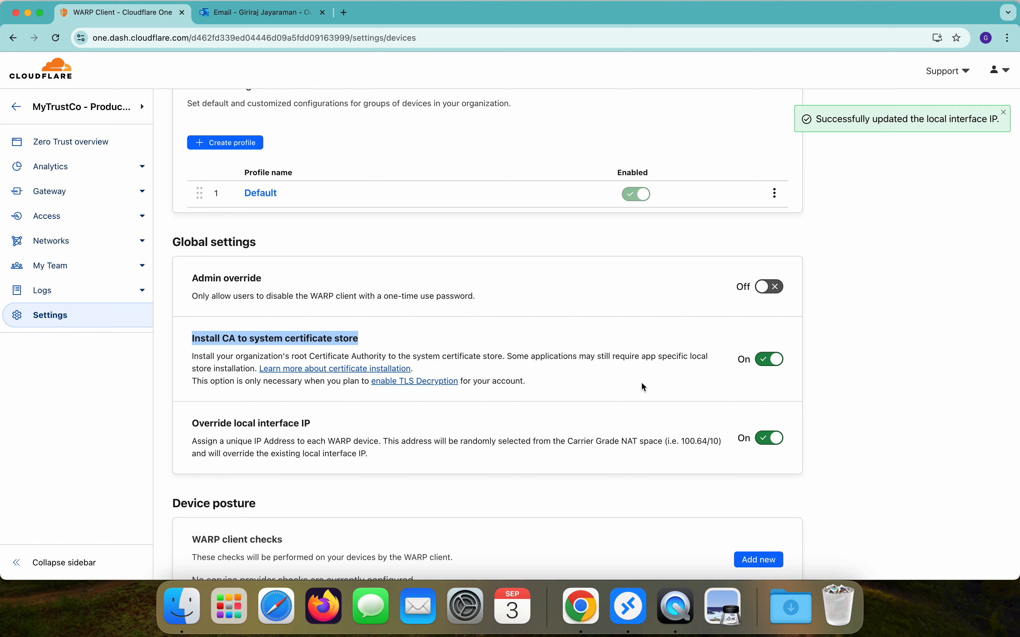
pyautogui.scroll(-4, 642, 387)
pyautogui.scroll(3, 642, 387)
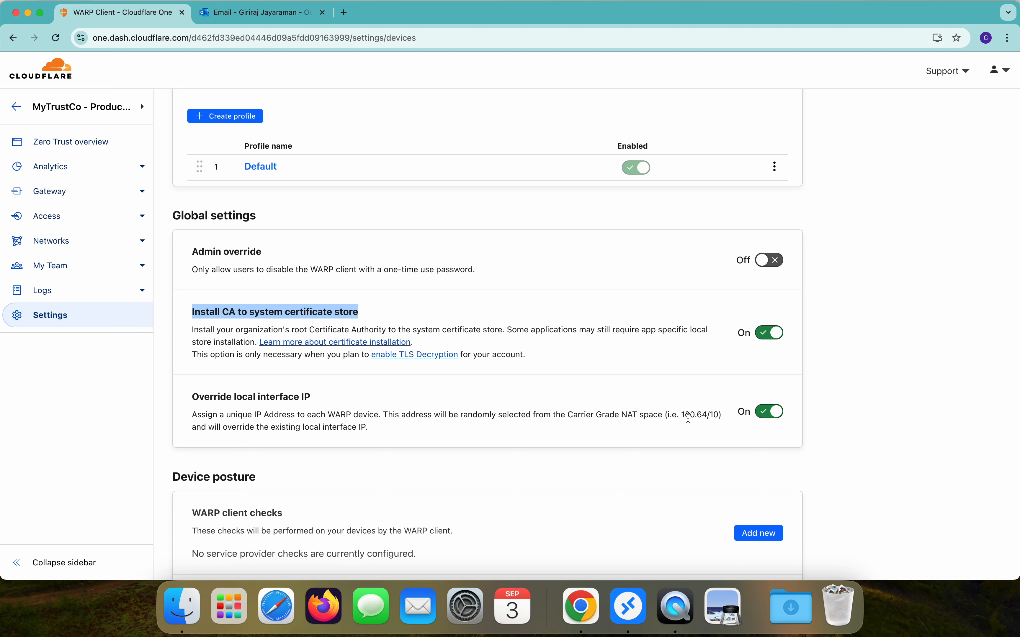
pyautogui.scroll(-10, 688, 419)
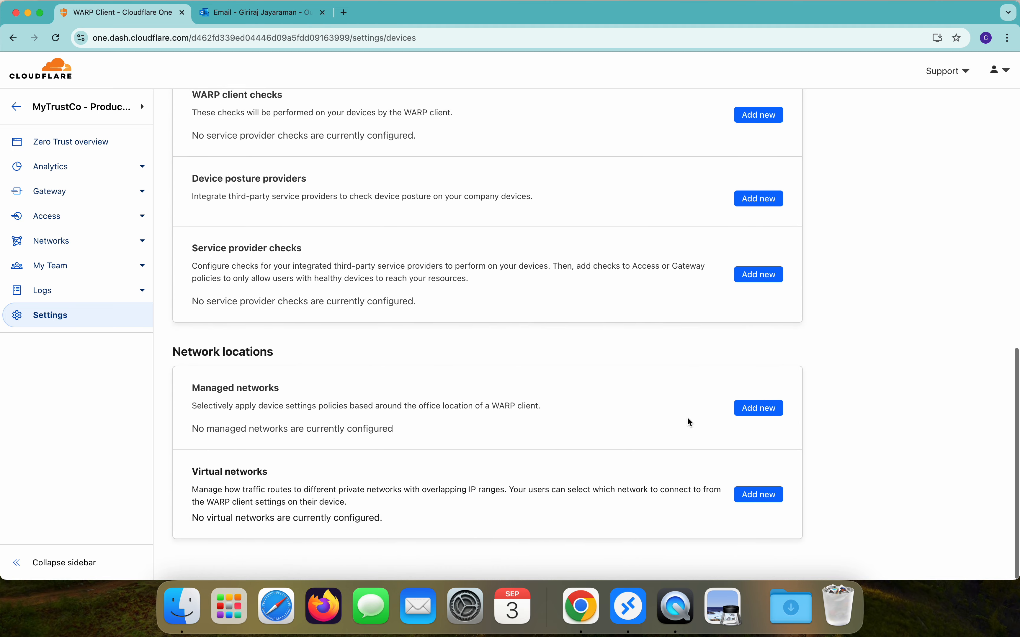
pyautogui.scroll(10, 687, 417)
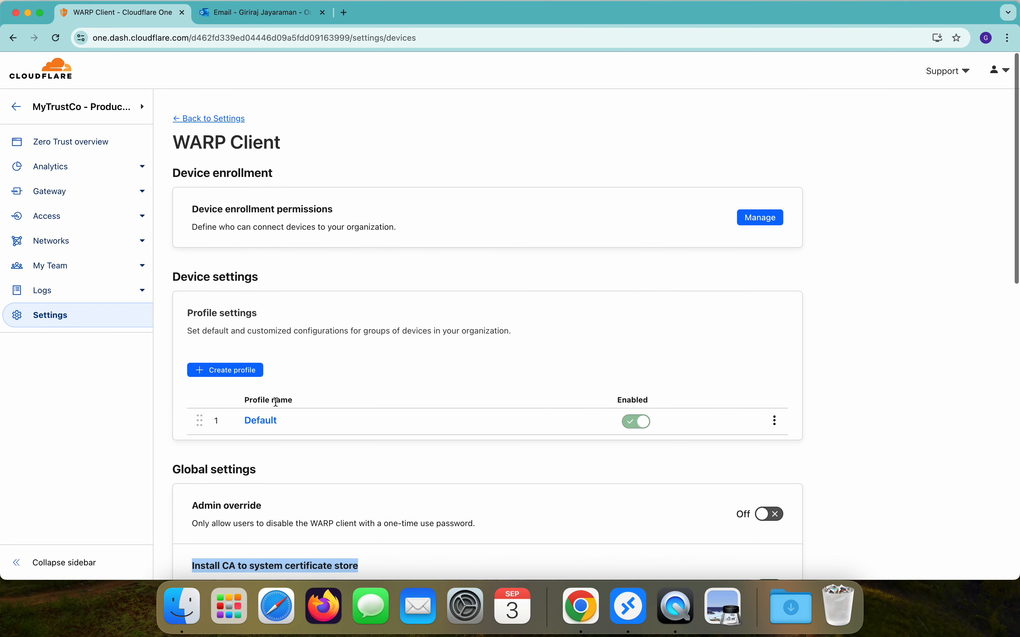
pyautogui.click(231, 370)
pyautogui.click(244, 244)
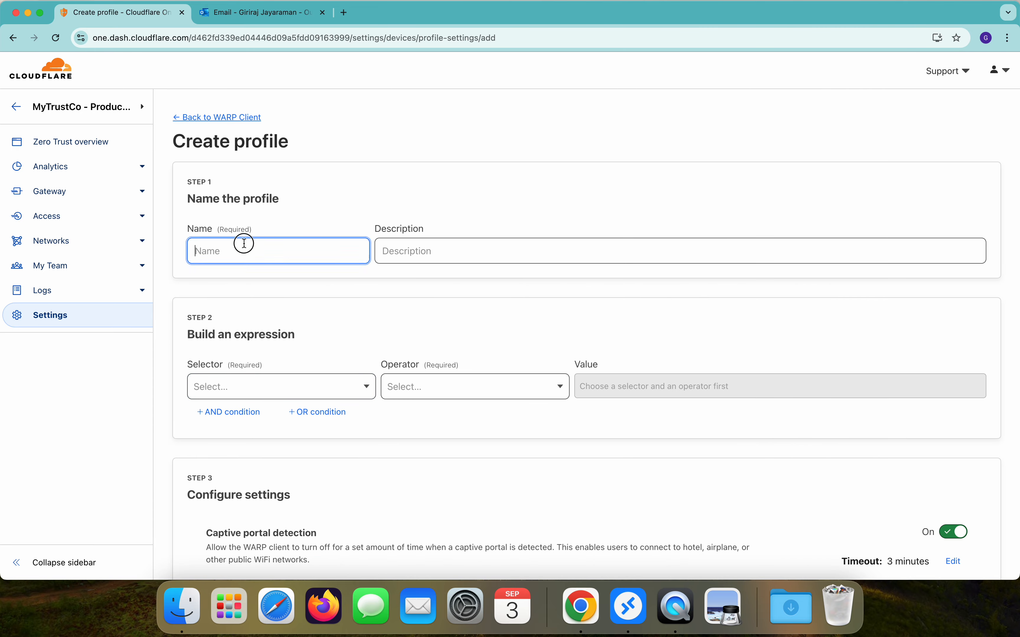
pyautogui.write('Production Profile')
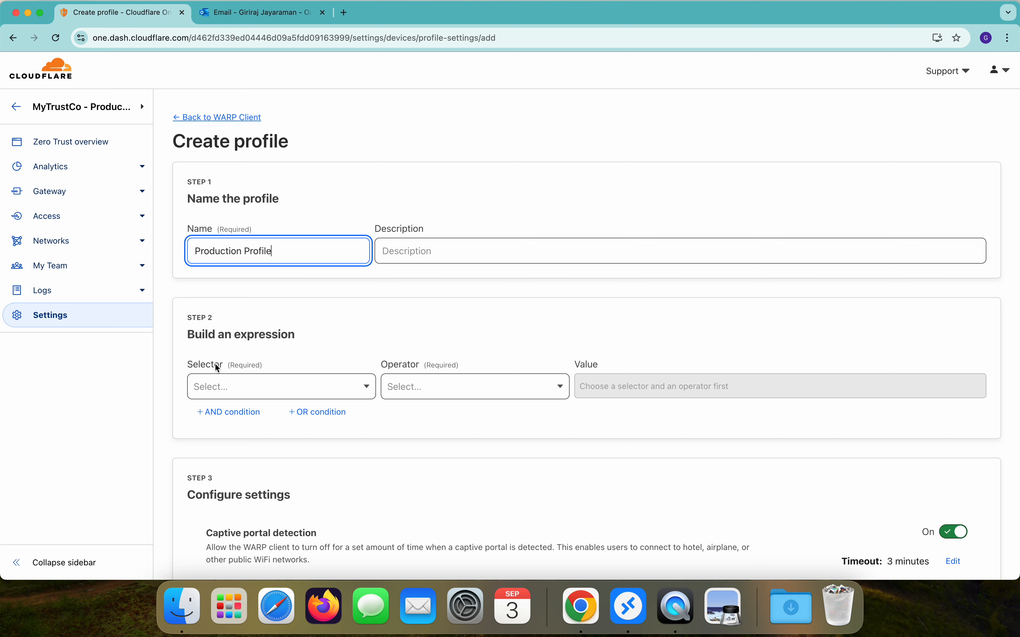
pyautogui.click(230, 387)
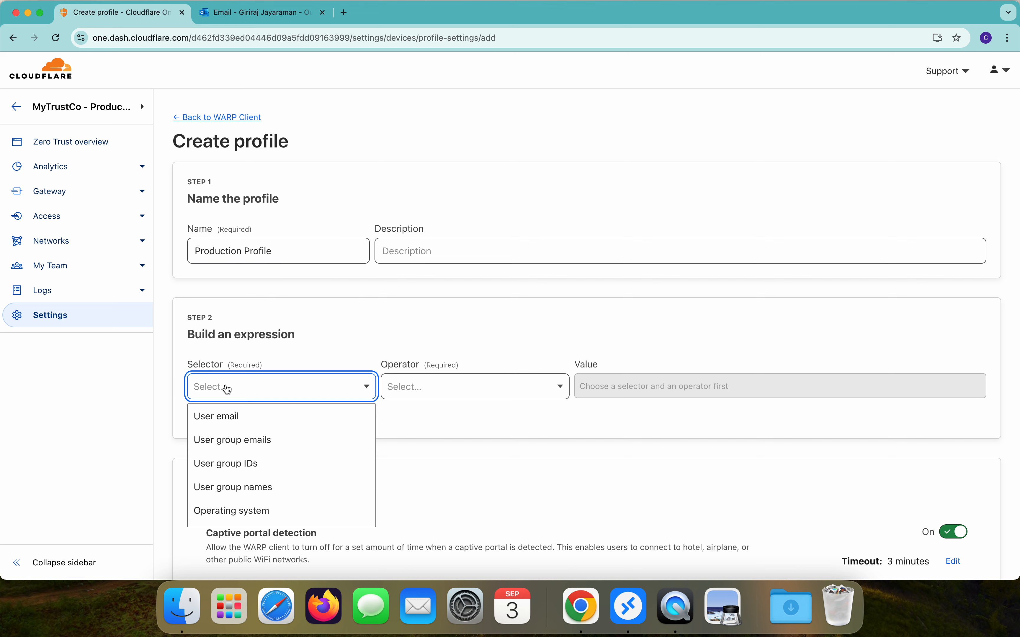
pyautogui.click(236, 425)
pyautogui.click(438, 387)
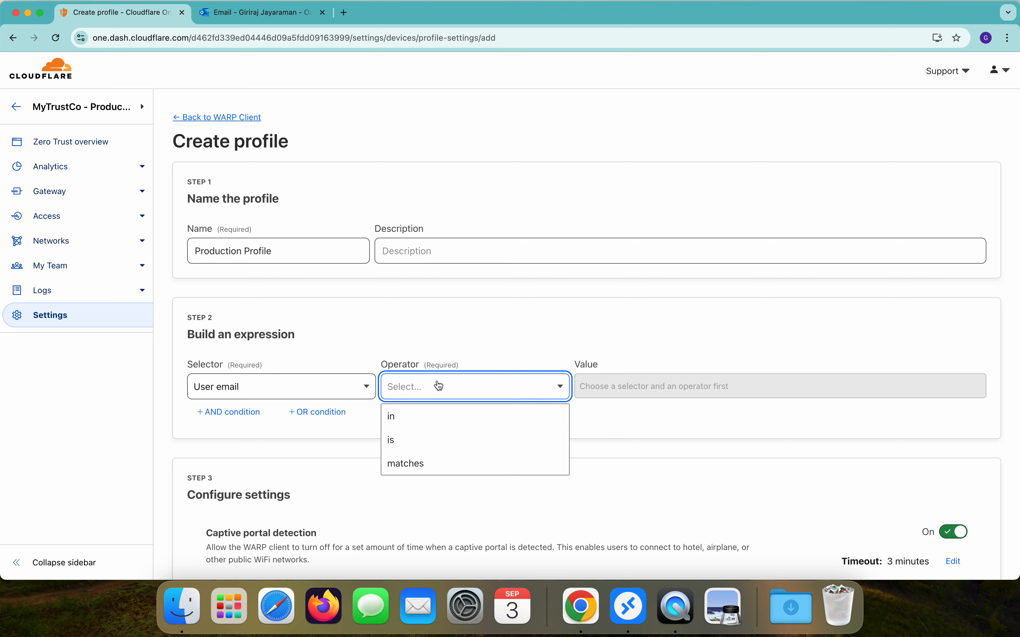
pyautogui.click(425, 464)
pyautogui.click(583, 386)
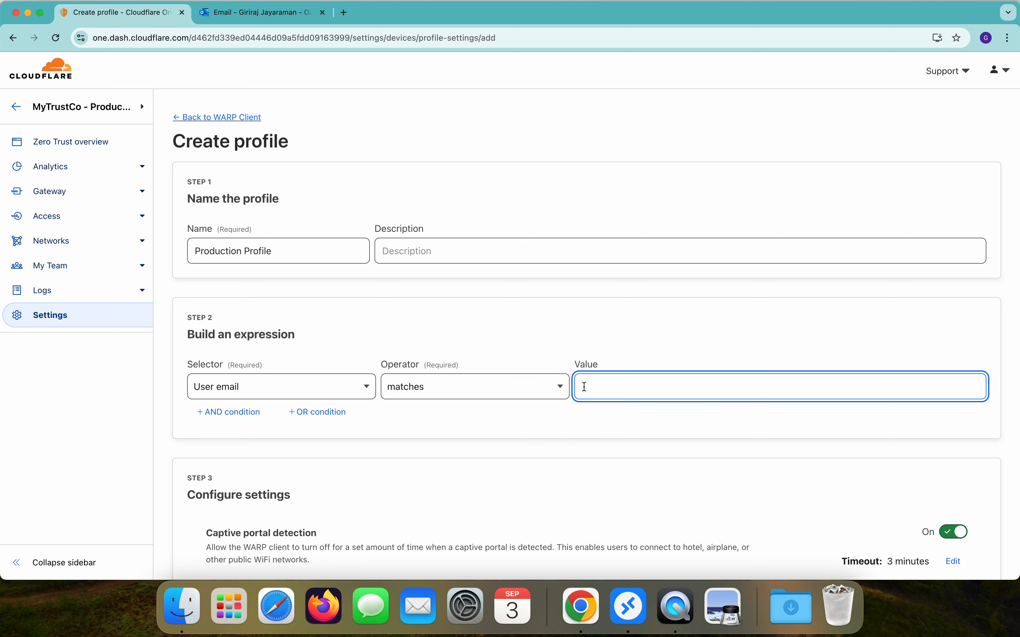
pyautogui.write('@mytrust.co.in')
pyautogui.click(592, 469)
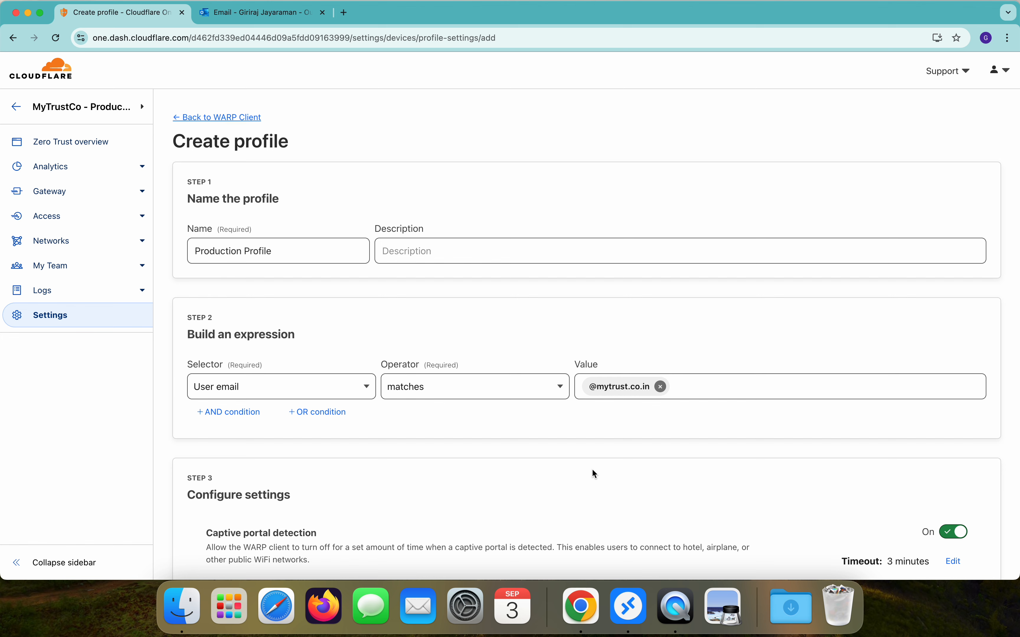
# Step: Review the remaining profile settings and create the profile in Gateway with WARP mode
pyautogui.scroll(-10, 594, 471)
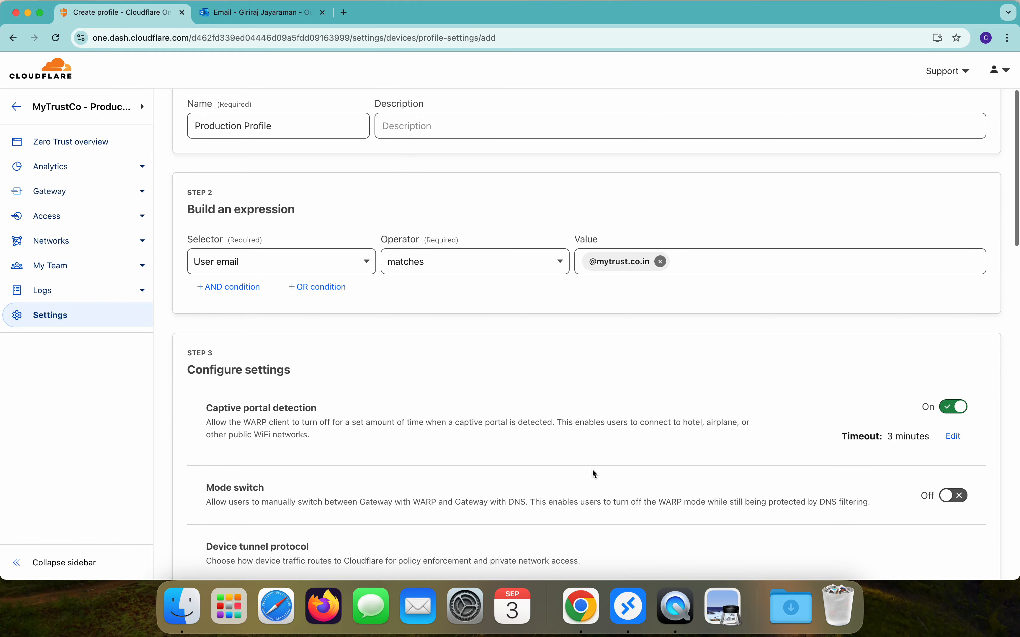
pyautogui.scroll(-1, 592, 469)
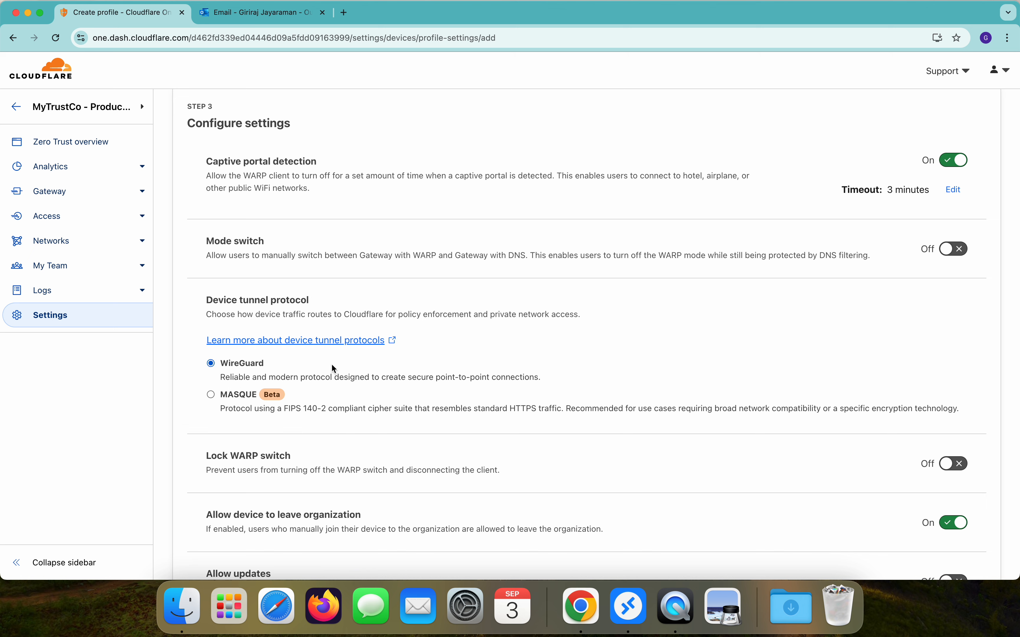
pyautogui.scroll(-3, 342, 373)
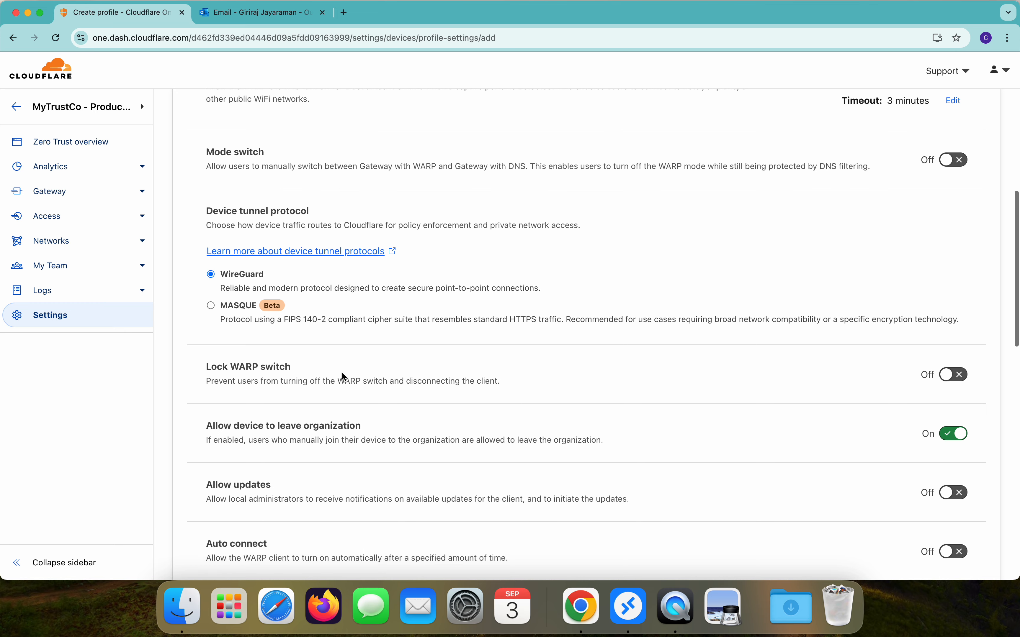
pyautogui.scroll(-5, 342, 373)
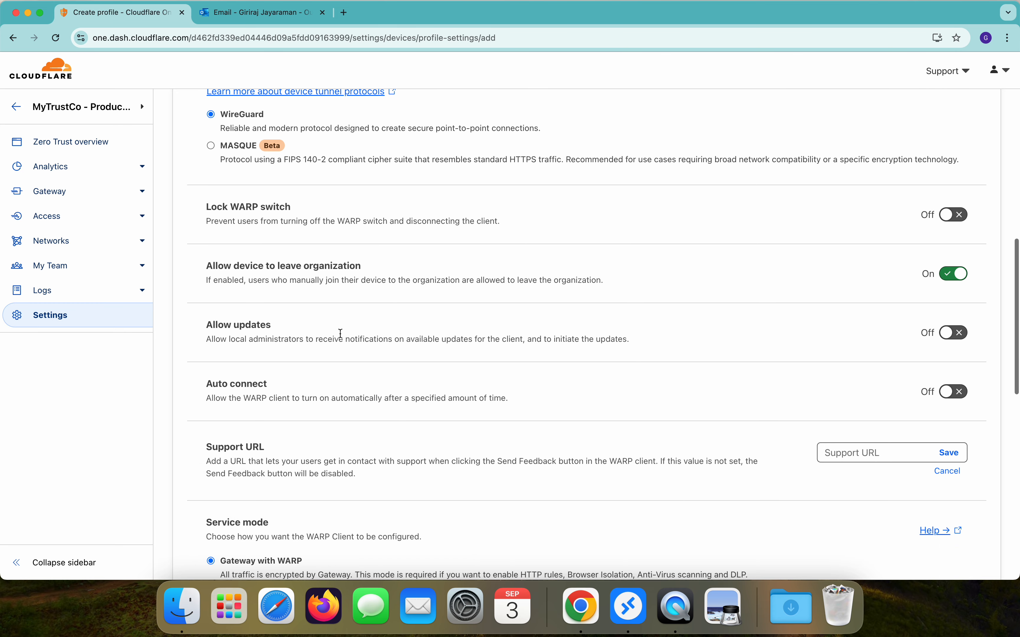
pyautogui.scroll(-7, 341, 333)
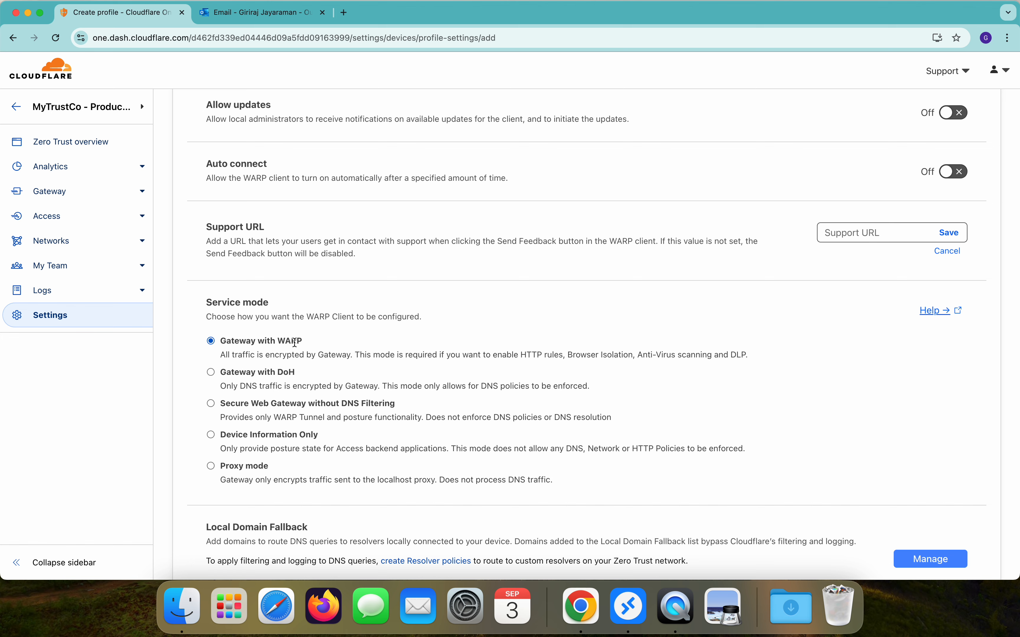
pyautogui.scroll(-10, 341, 370)
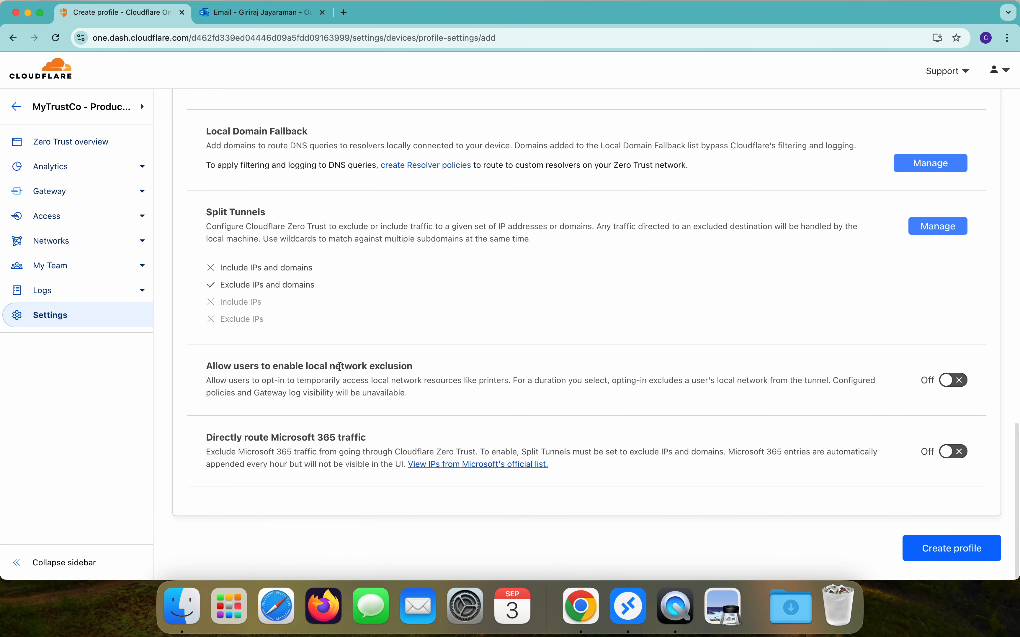
pyautogui.click(958, 552)
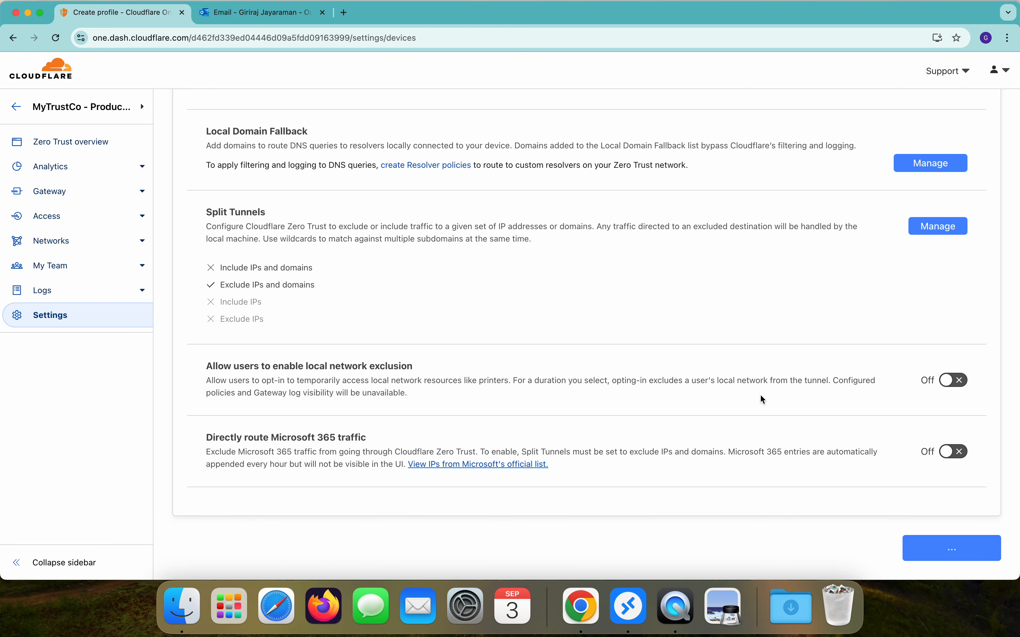
# Step: Review Production Profile's 16 default split tunnel exclude entries, such as 10.0.0.0/8 and 192.168.0.0/16
pyautogui.click(314, 419)
pyautogui.click(789, 132)
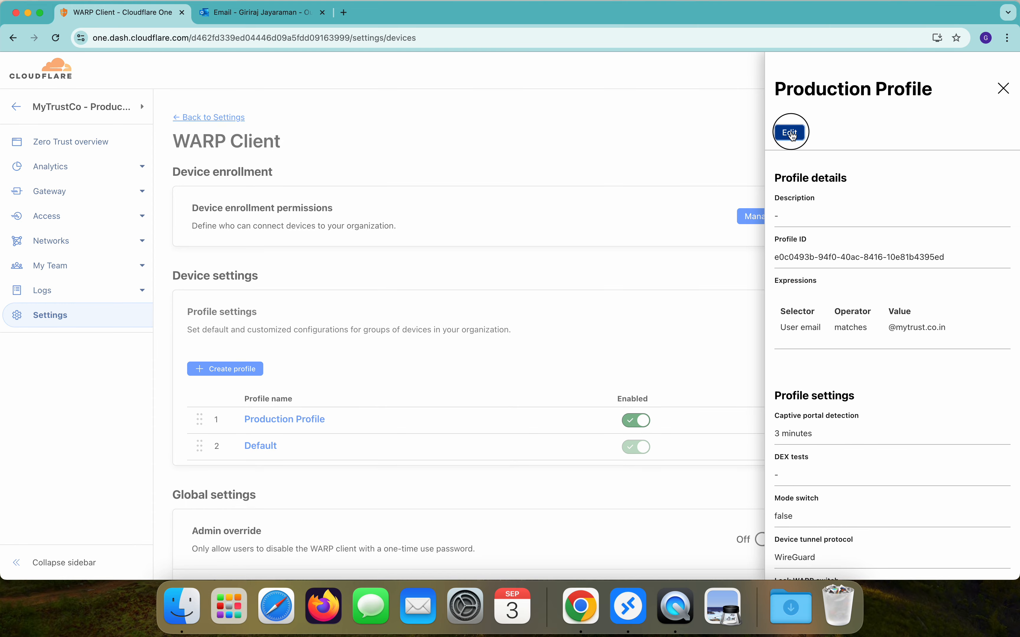
pyautogui.scroll(-20, 651, 269)
pyautogui.scroll(-5, 651, 270)
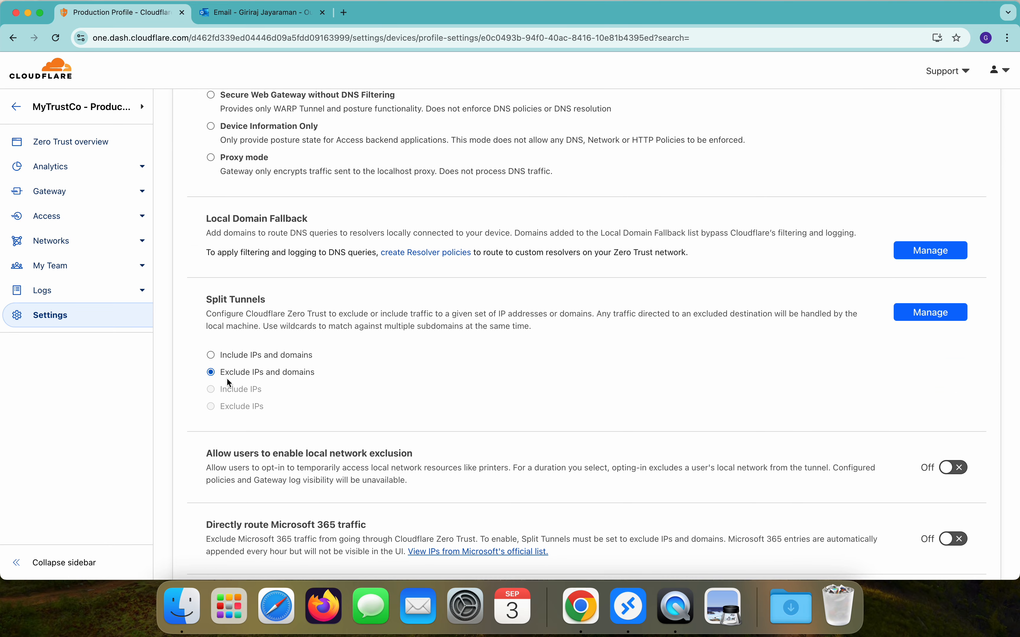
pyautogui.click(920, 313)
pyautogui.scroll(-3, 660, 163)
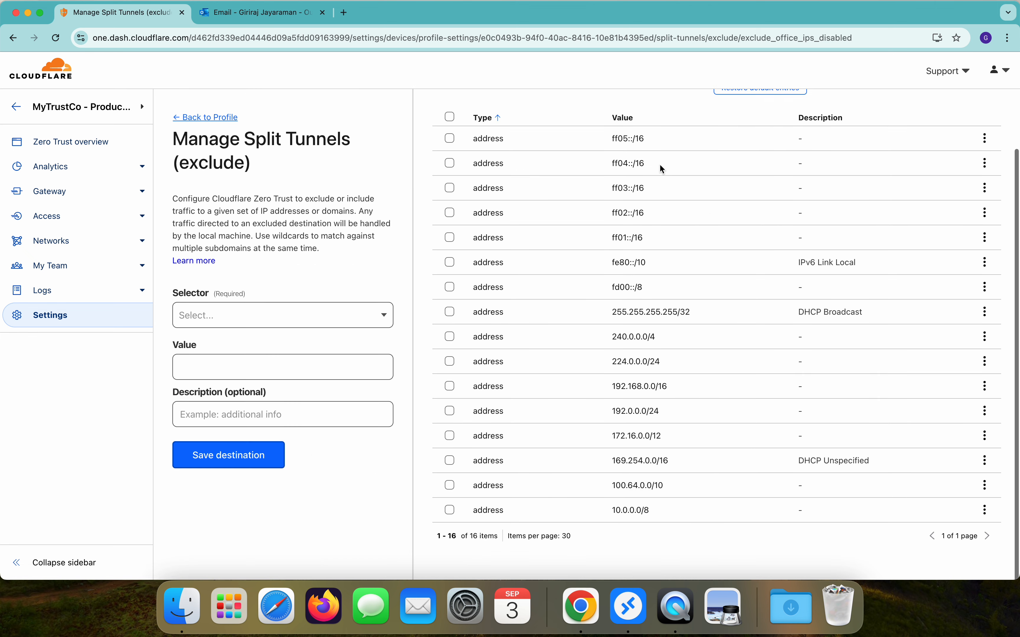
pyautogui.scroll(3, 651, 149)
pyautogui.scroll(-3, 717, 314)
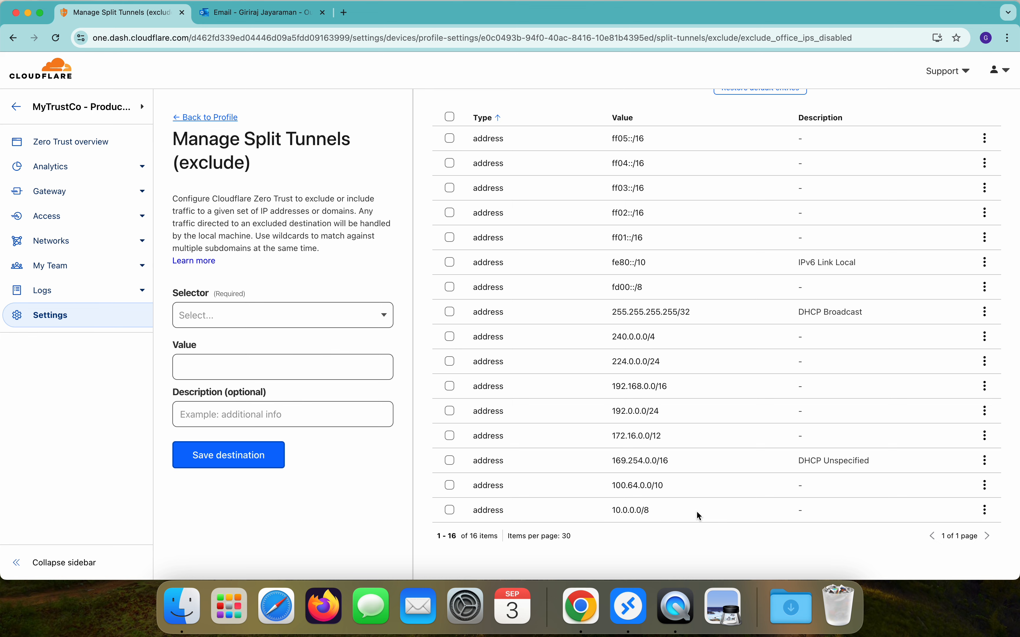
pyautogui.scroll(3, 696, 516)
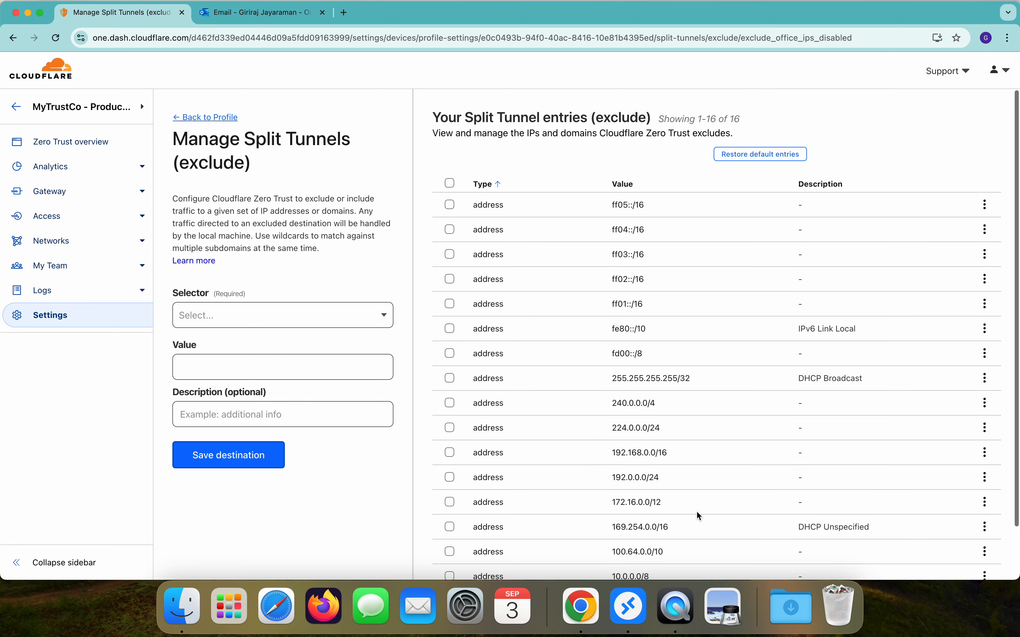
pyautogui.scroll(-3, 578, 314)
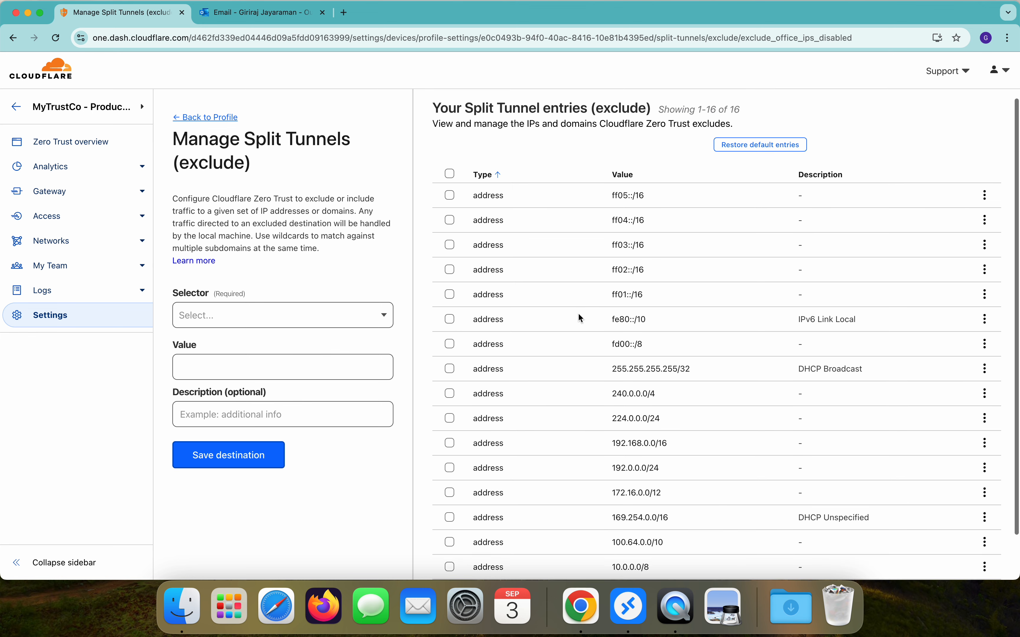
pyautogui.scroll(3, 578, 314)
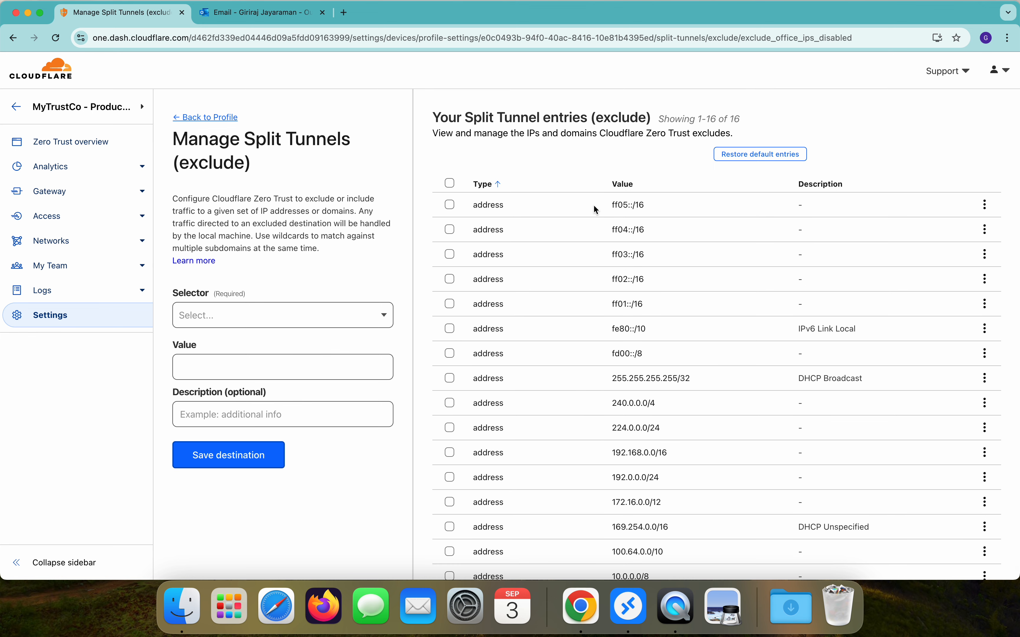
pyautogui.scroll(-3, 594, 209)
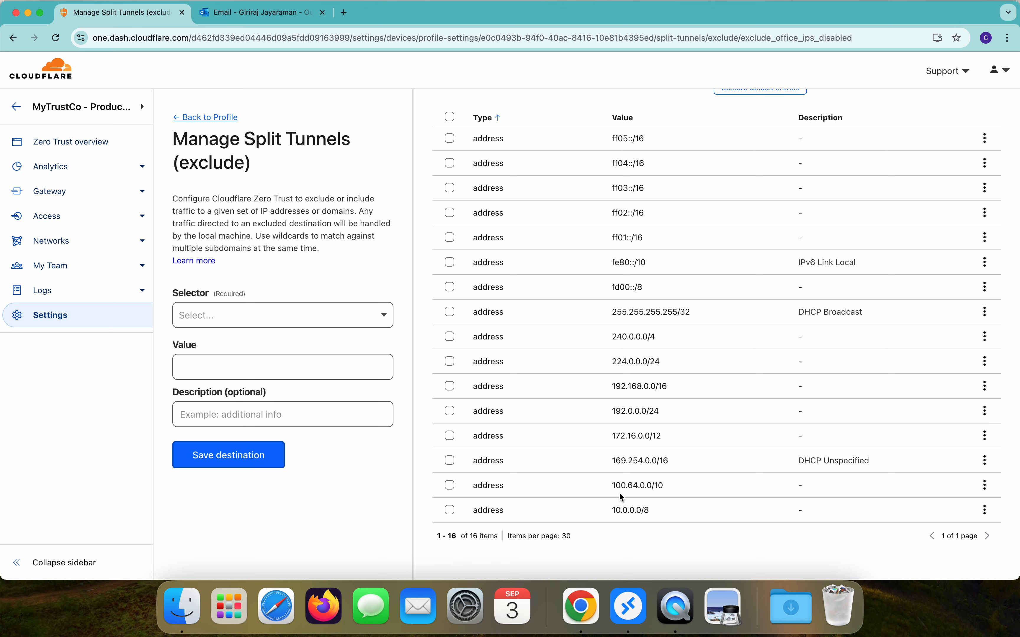
pyautogui.click(219, 119)
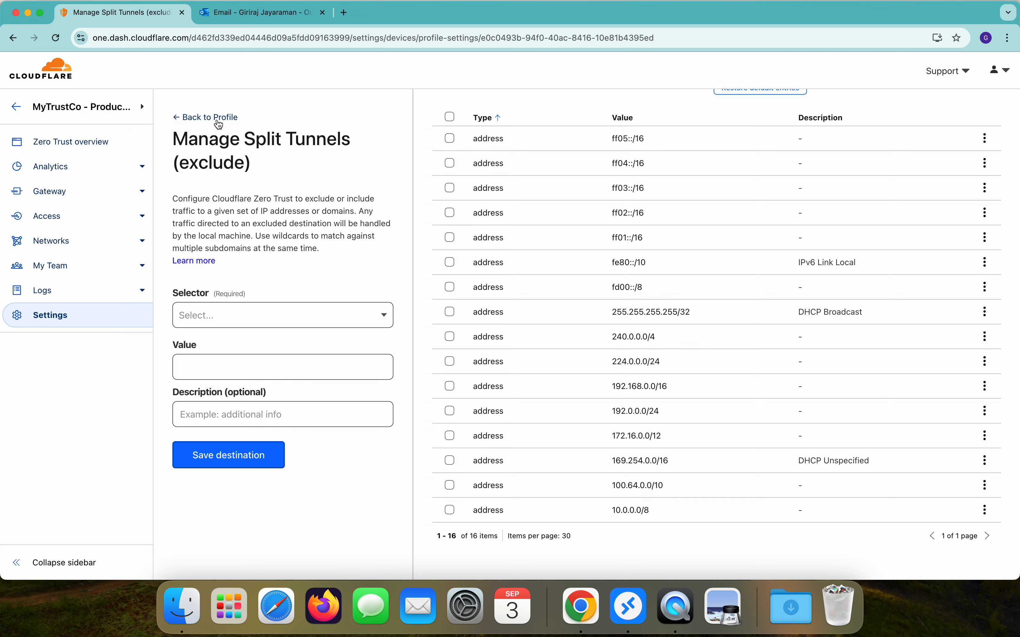
# Step: Show the WARP client download links under Settings > Resources, then bring up Mission Control
pyautogui.click(214, 119)
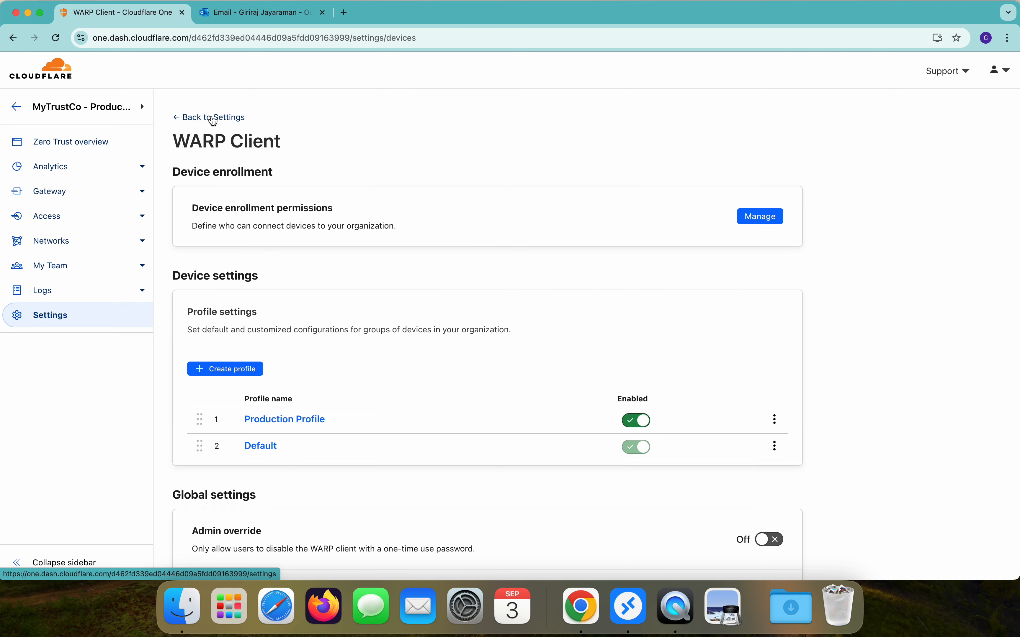
pyautogui.scroll(-15, 365, 327)
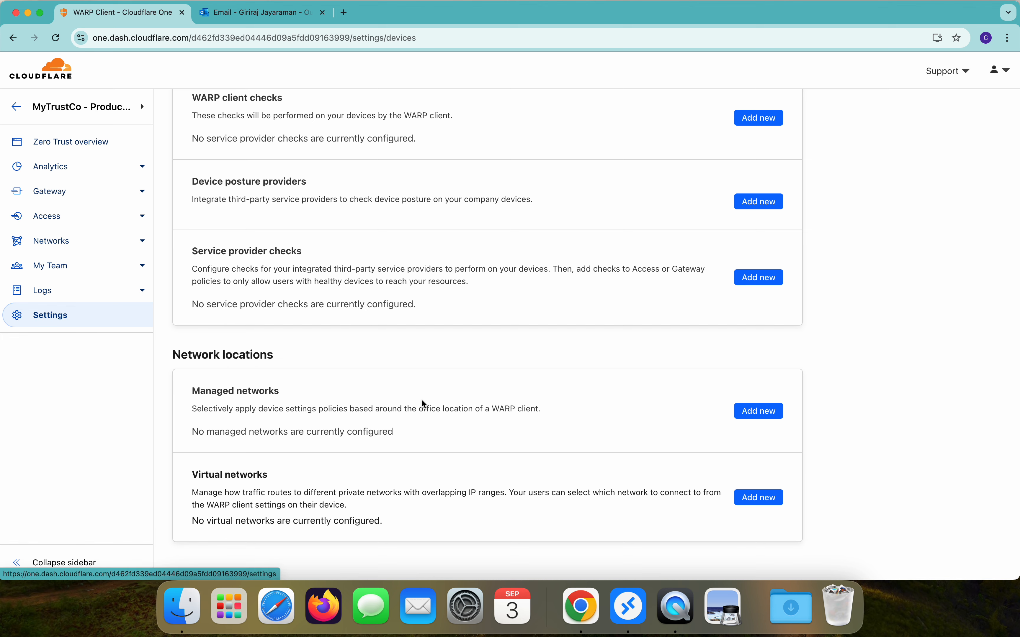
pyautogui.scroll(5, 421, 404)
pyautogui.click(56, 323)
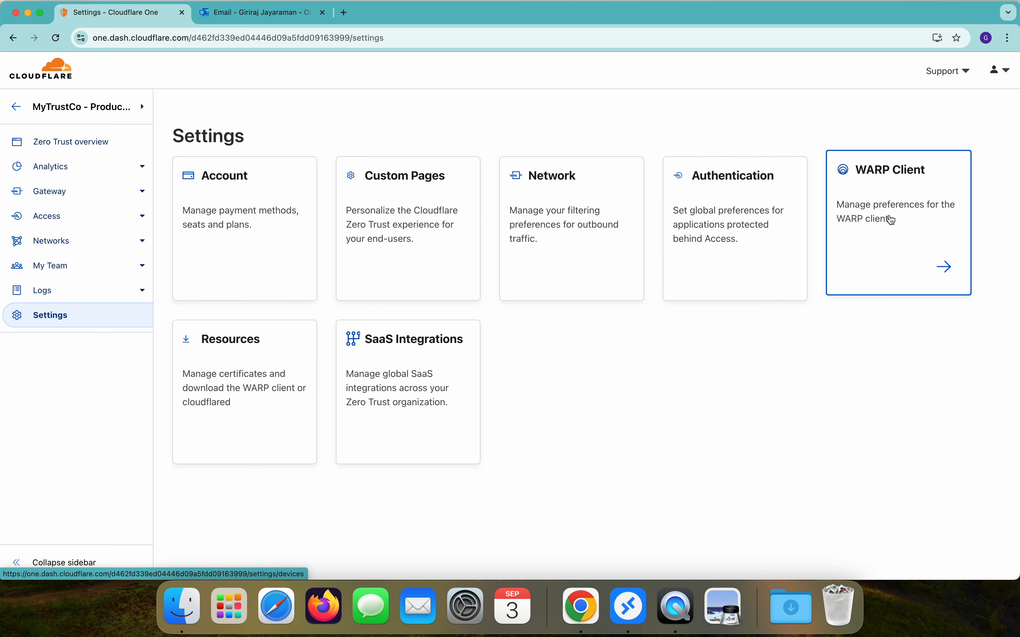
pyautogui.click(279, 357)
pyautogui.scroll(-5, 459, 432)
pyautogui.scroll(-2, 459, 432)
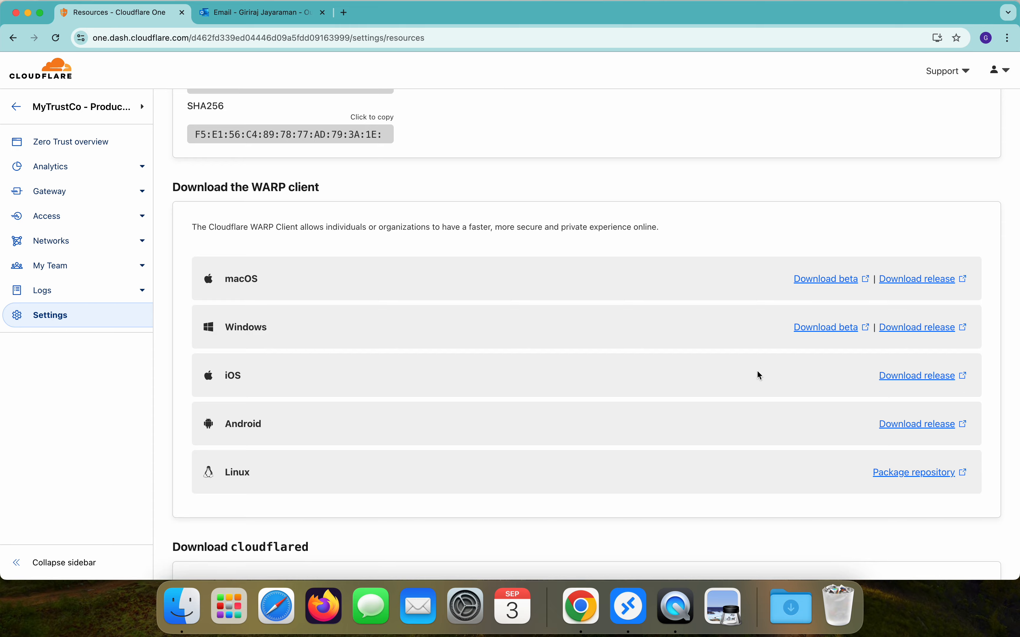
pyautogui.hotkey('ctrl', 'Up')
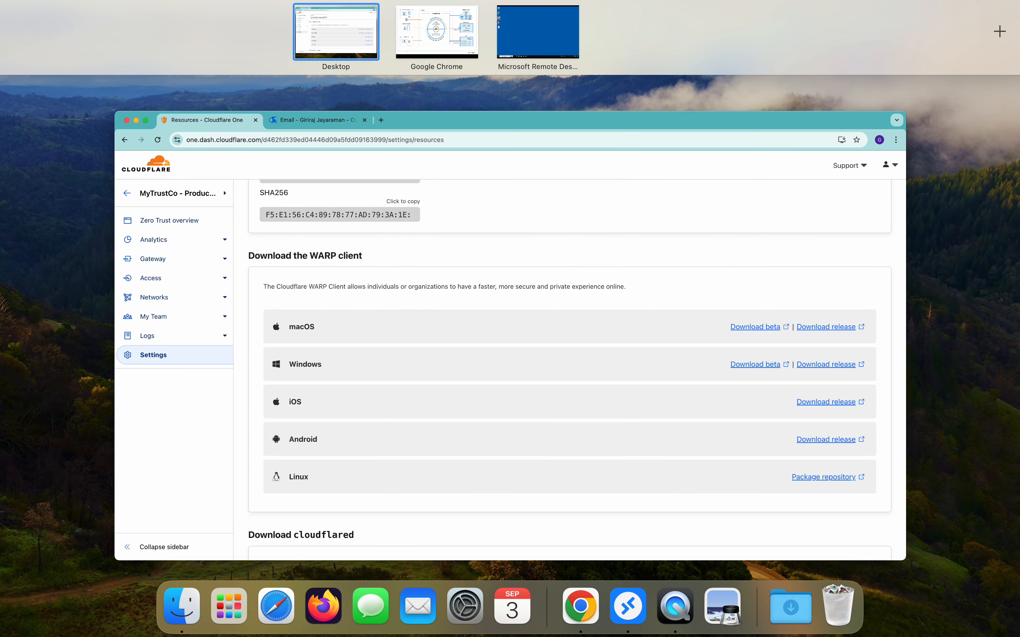
# Step: On the Windows desktop, start WARP's Login with Cloudflare Zero Trust, then switch back to Chrome
pyautogui.click(507, 30)
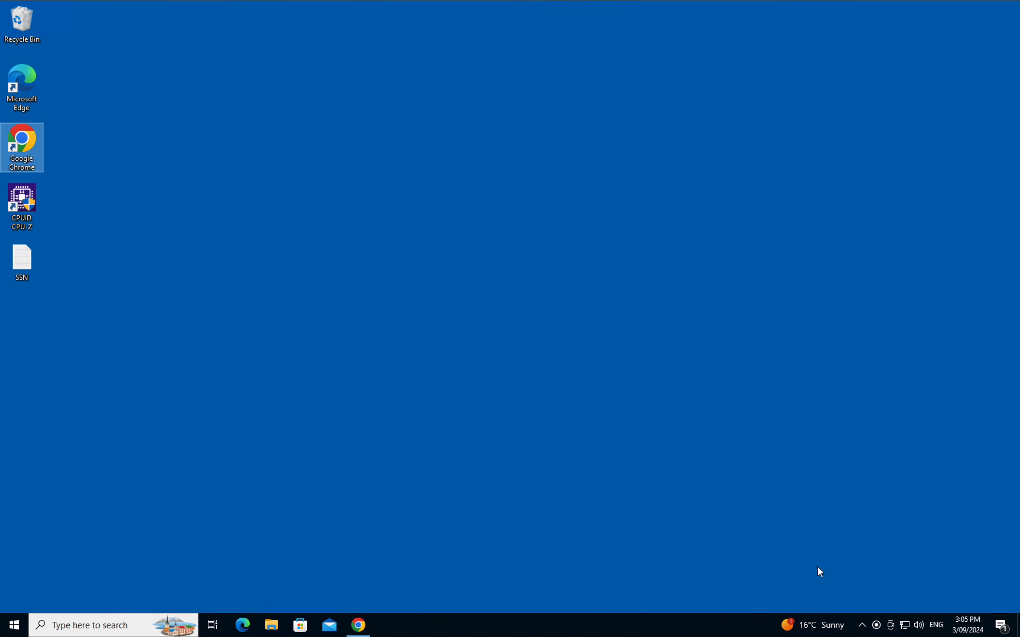
pyautogui.click(861, 625)
pyautogui.moveTo(859, 624)
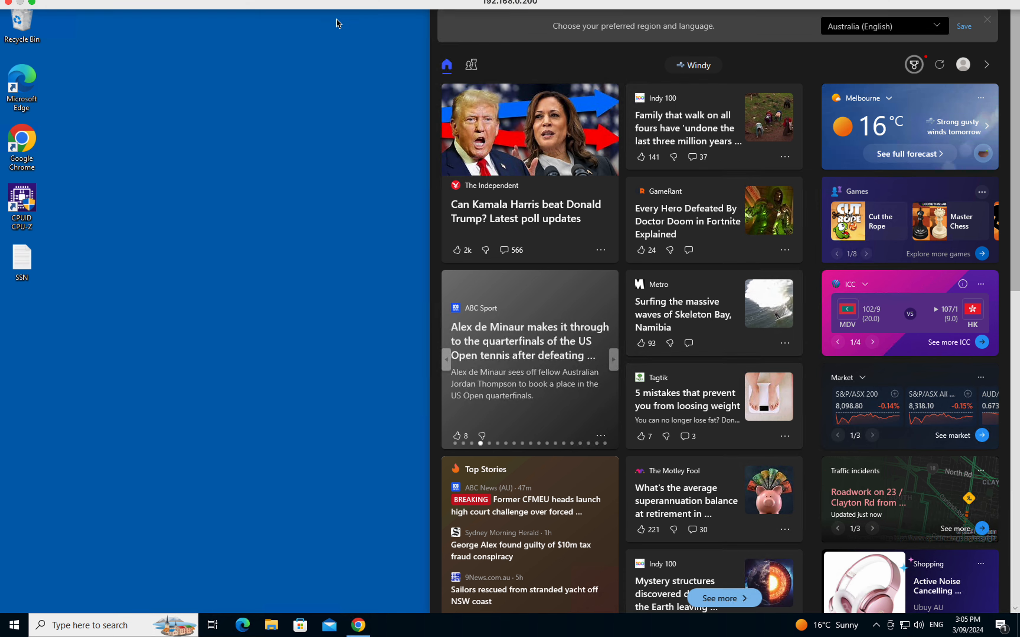
pyautogui.click(878, 629)
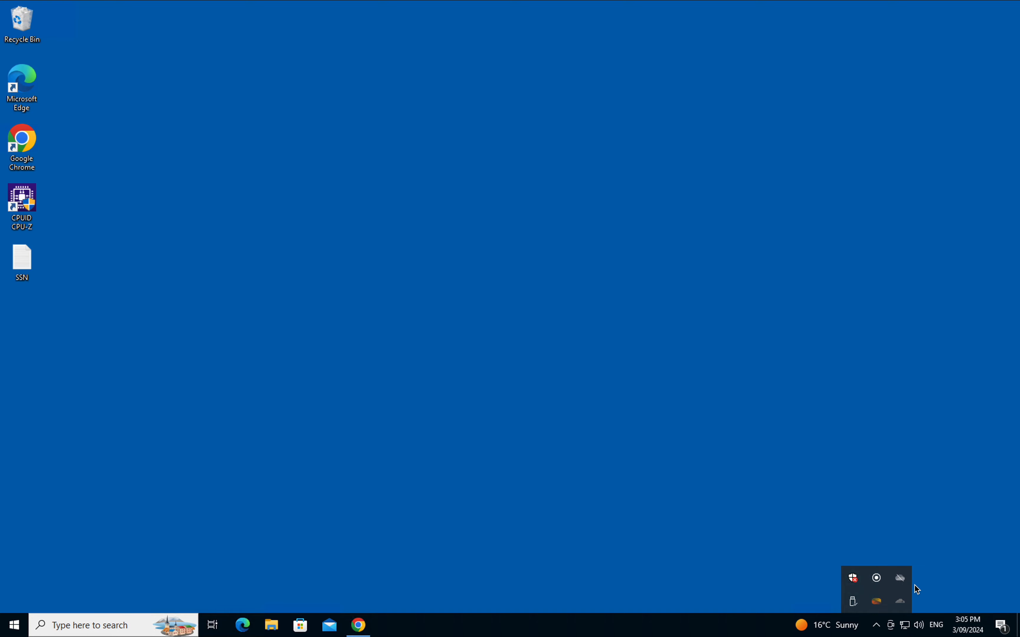
pyautogui.click(905, 604)
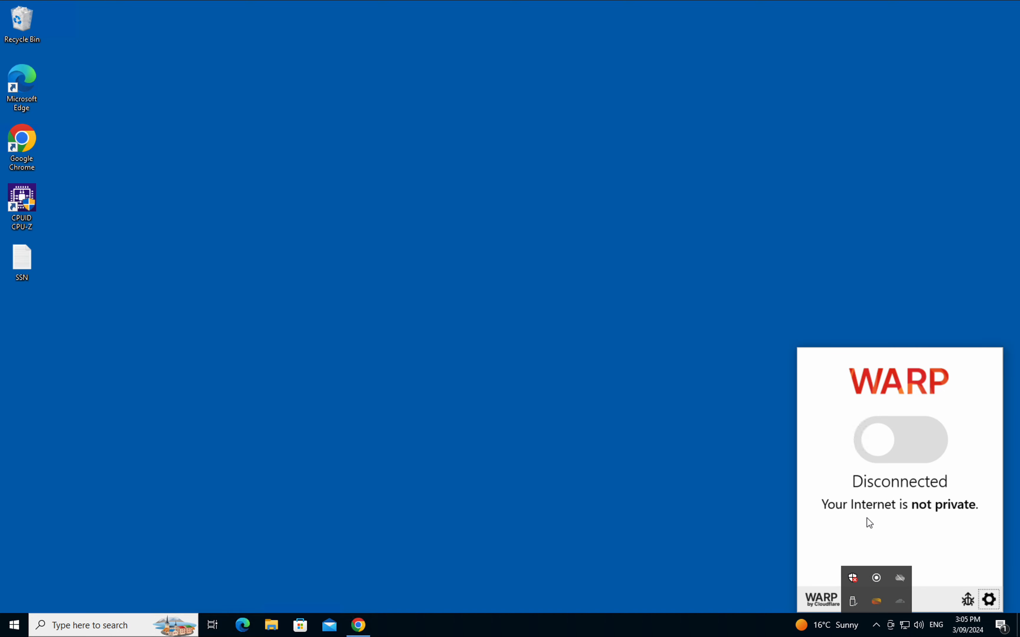
pyautogui.click(986, 599)
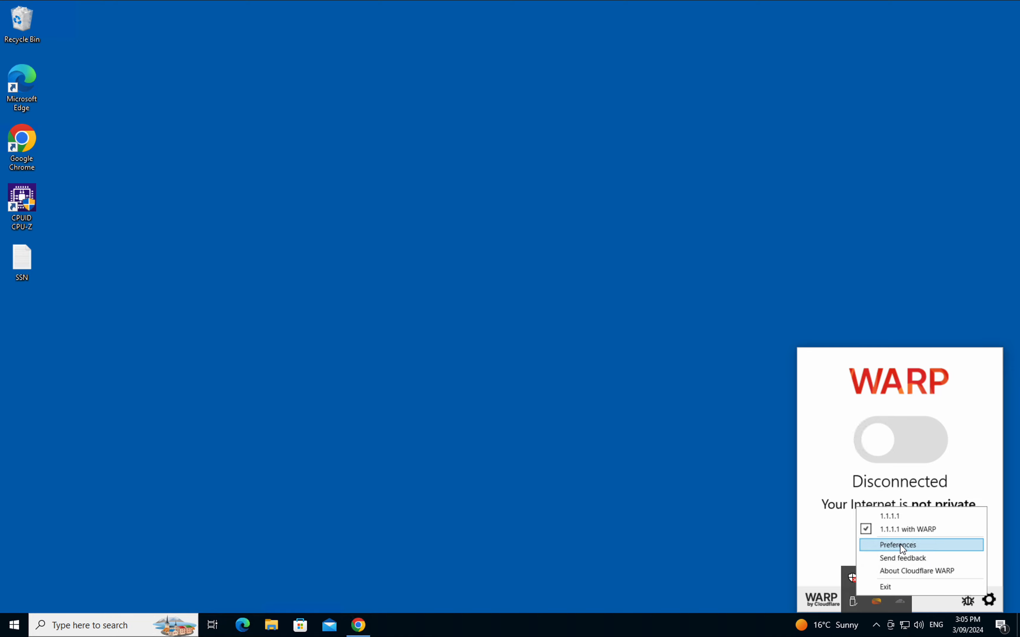
pyautogui.click(901, 545)
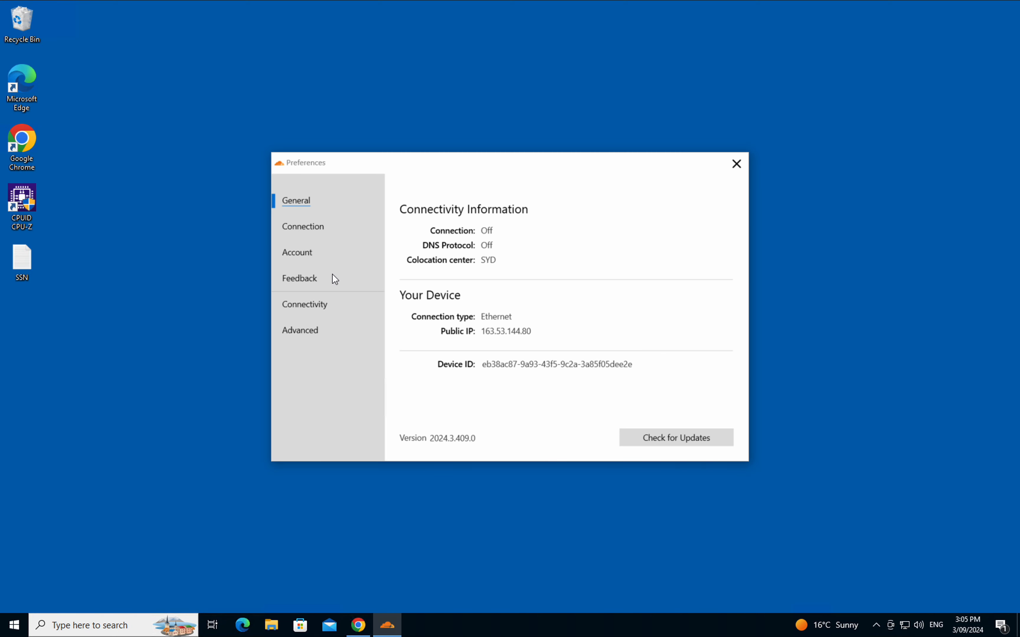
pyautogui.click(306, 255)
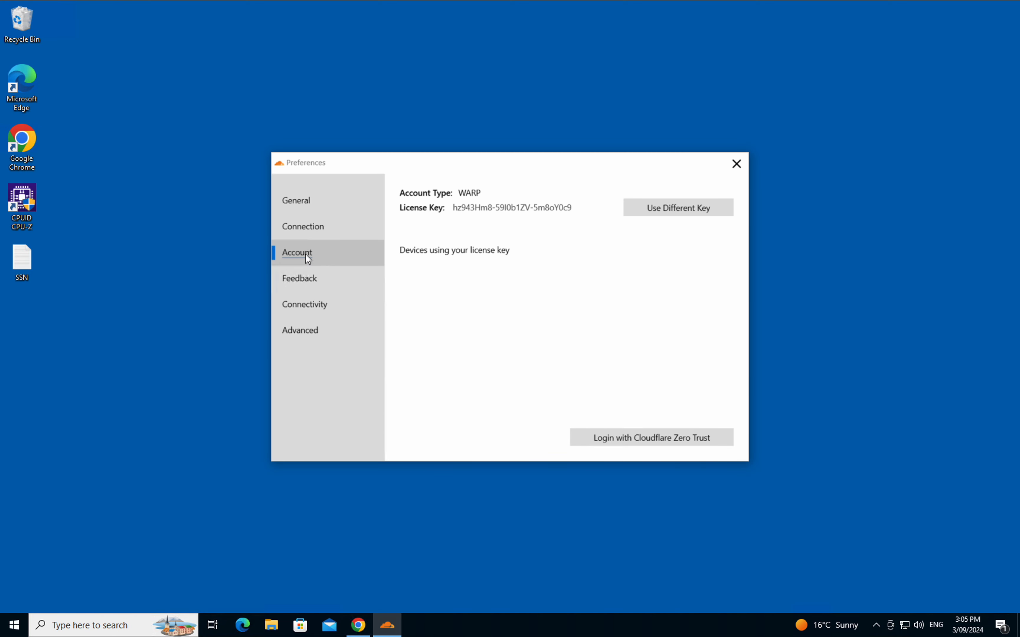
pyautogui.click(662, 443)
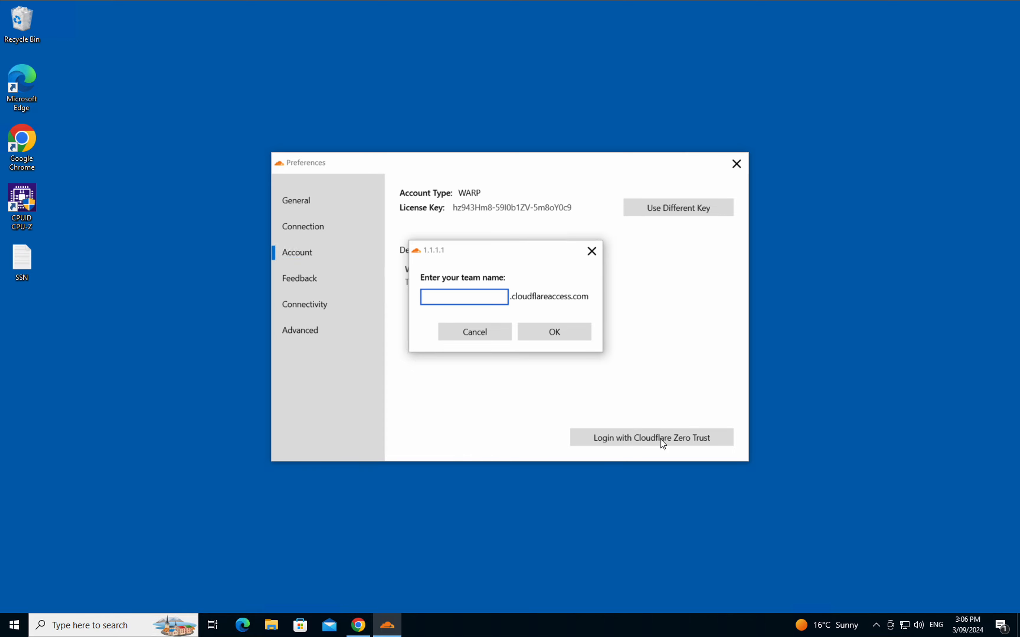
pyautogui.hotkey('ctrl', 'Up')
pyautogui.click(396, 272)
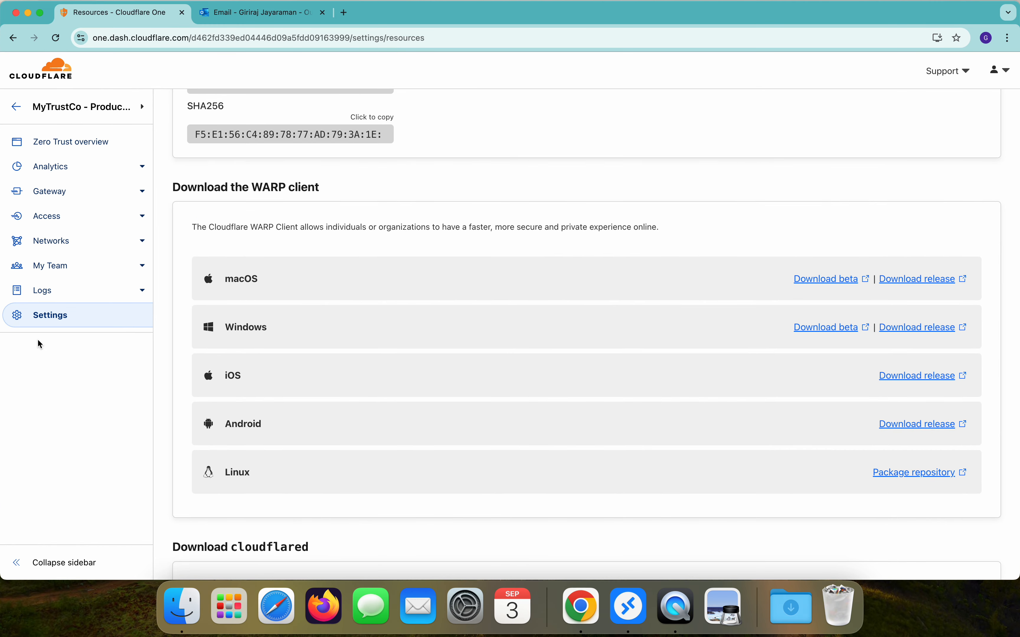
# Step: Copy the team name trustmyco from Custom Pages and paste it into WARP's team-name prompt
pyautogui.click(35, 321)
pyautogui.click(449, 224)
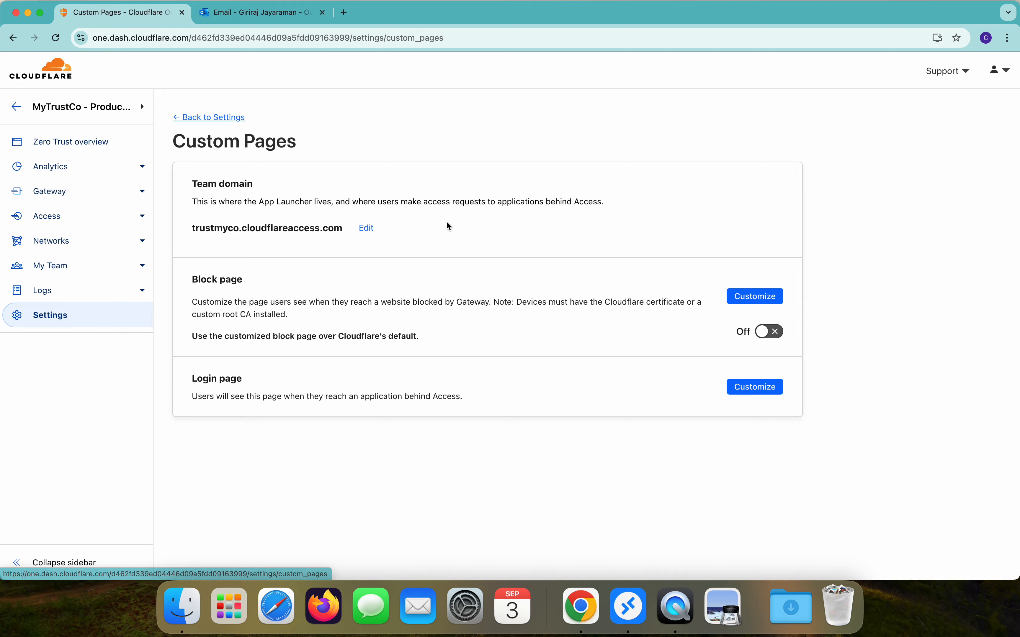
pyautogui.doubleClick(214, 229)
pyautogui.rightClick(214, 229)
pyautogui.click(228, 253)
pyautogui.hotkey('ctrl', 'Up')
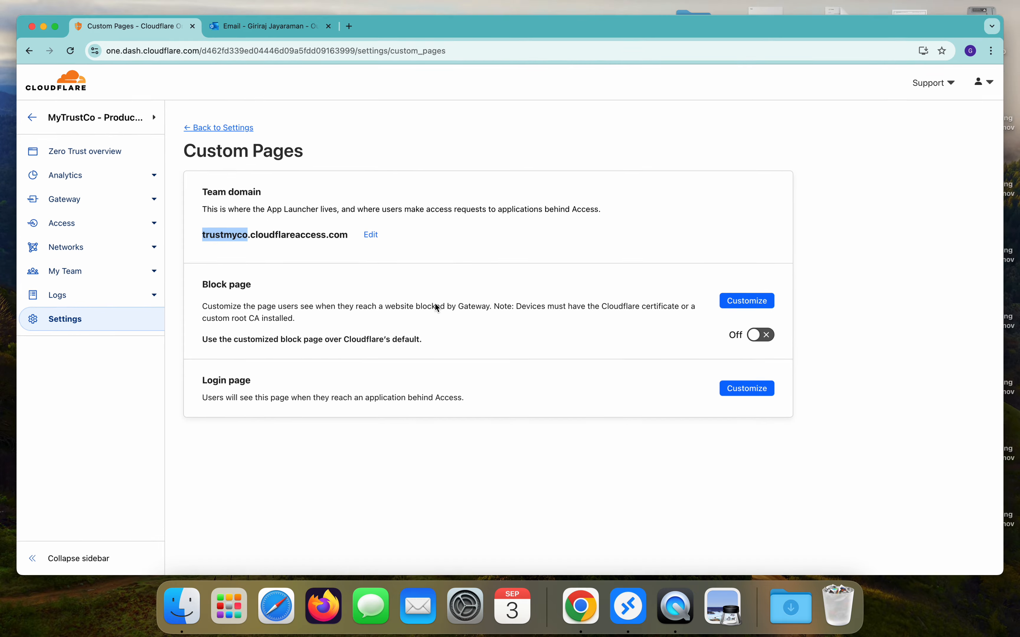
pyautogui.click(621, 32)
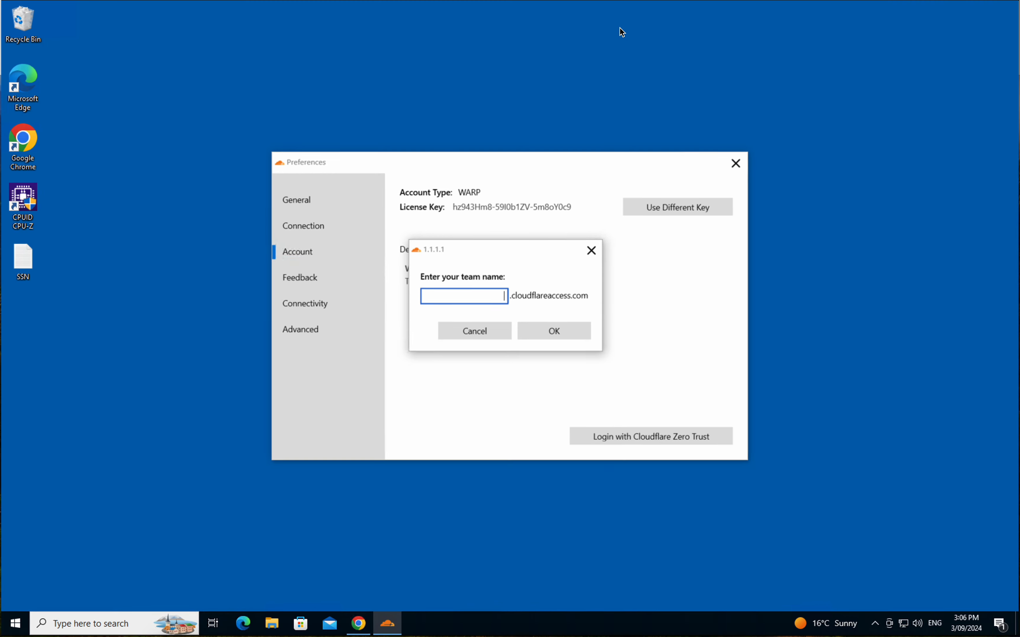
pyautogui.hotkey('ctrl', 'v')
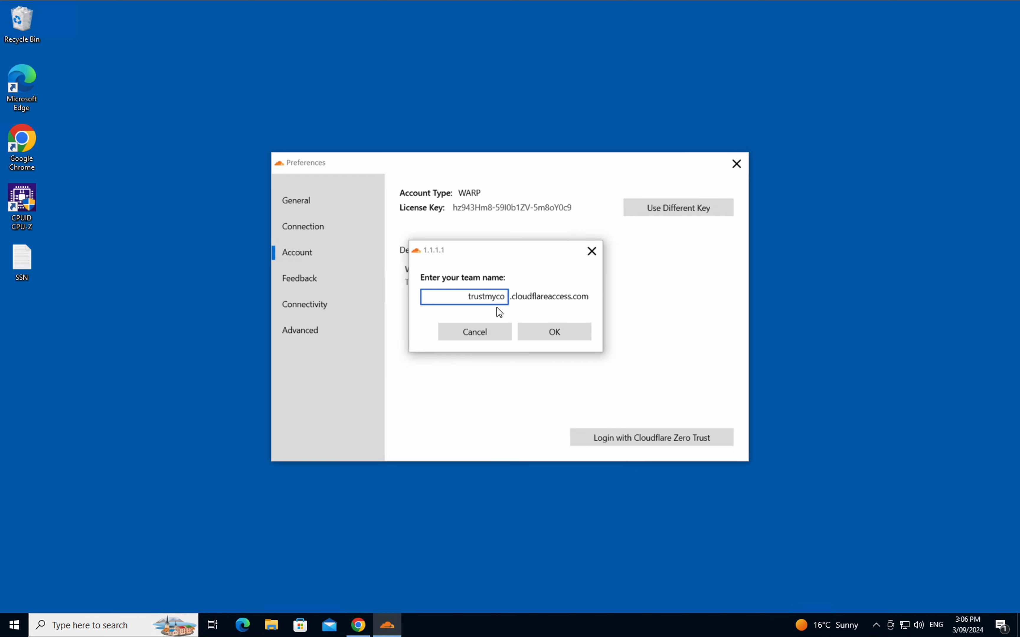
# Step: Confirm the team name and have a login code emailed to the user's saved address
pyautogui.click(557, 333)
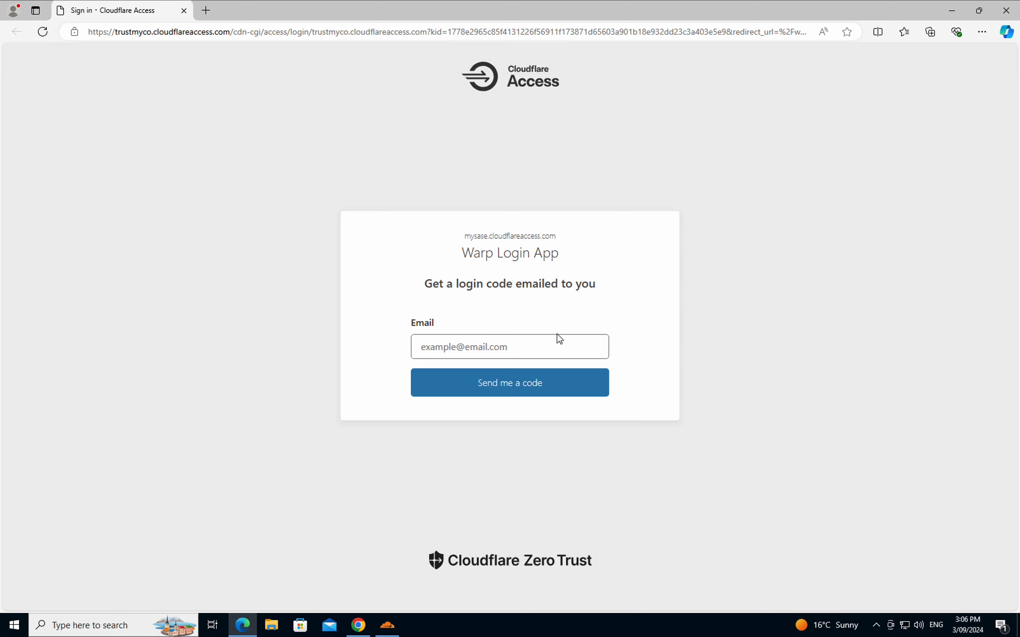
pyautogui.click(557, 336)
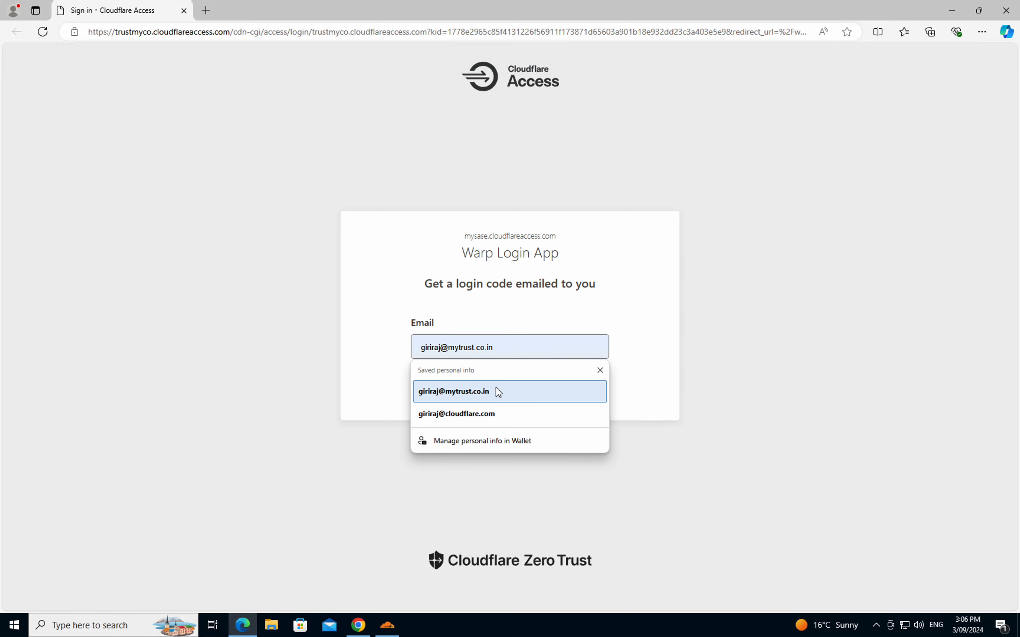
pyautogui.click(496, 392)
pyautogui.click(487, 394)
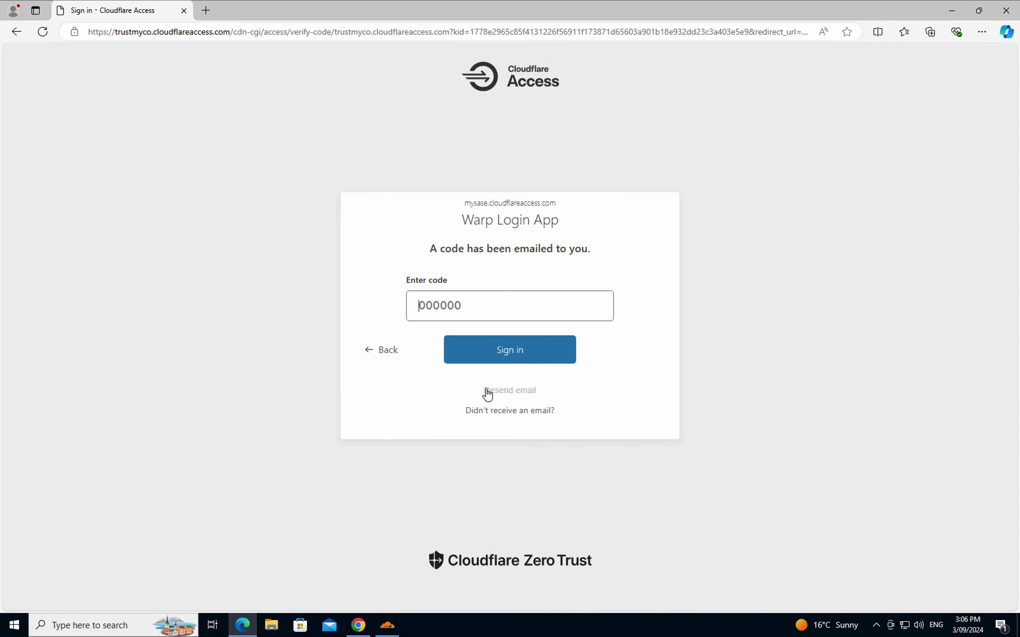
# Step: Leave the remote desktop and switch to the Outlook tab in Chrome
pyautogui.hotkey('ctrl', 'Up')
pyautogui.click(397, 251)
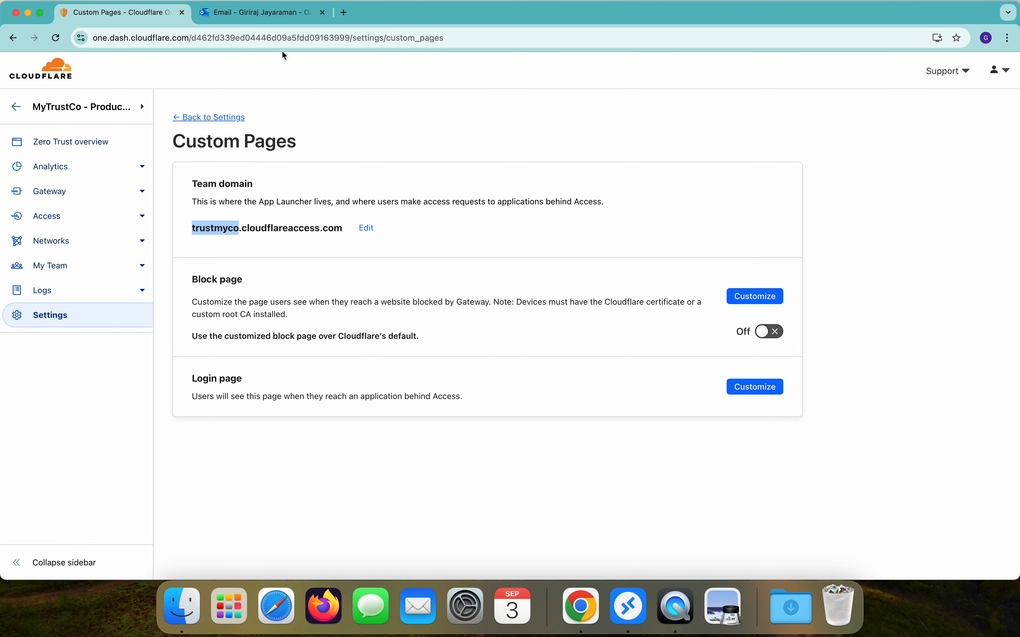
pyautogui.click(264, 13)
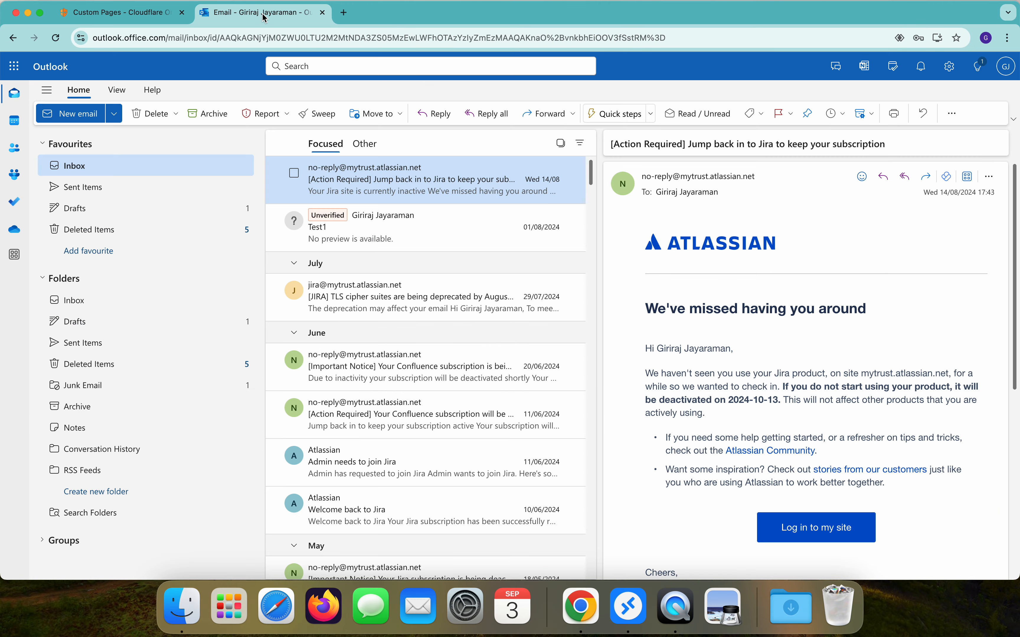
# Step: Open the Cloudflare 'Login code for trustmyco.cloudflareaccess.com' email and copy its six-digit code
pyautogui.click(88, 168)
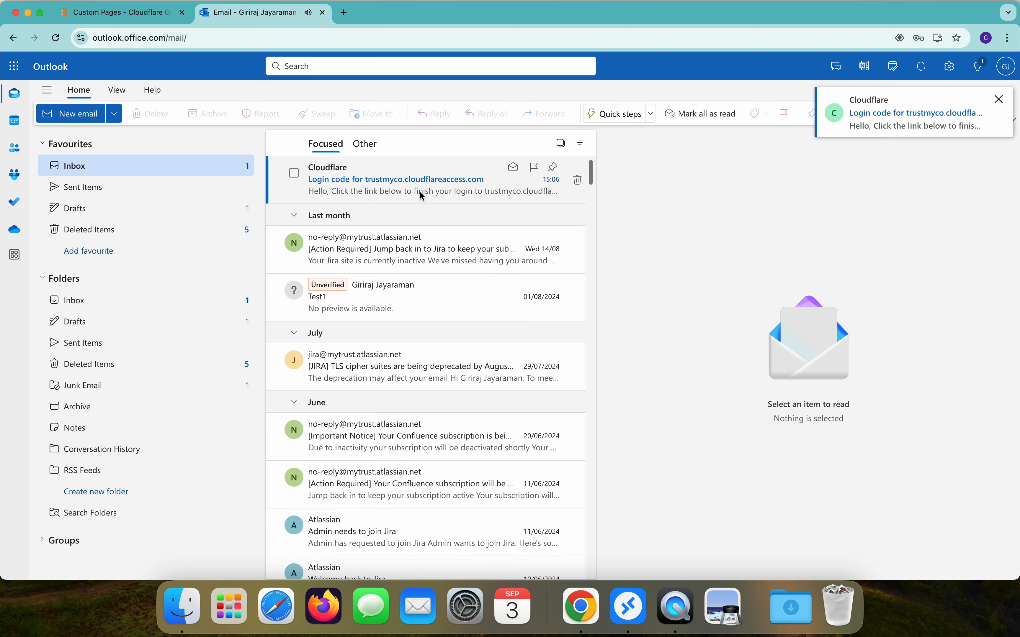
pyautogui.click(423, 192)
pyautogui.doubleClick(656, 323)
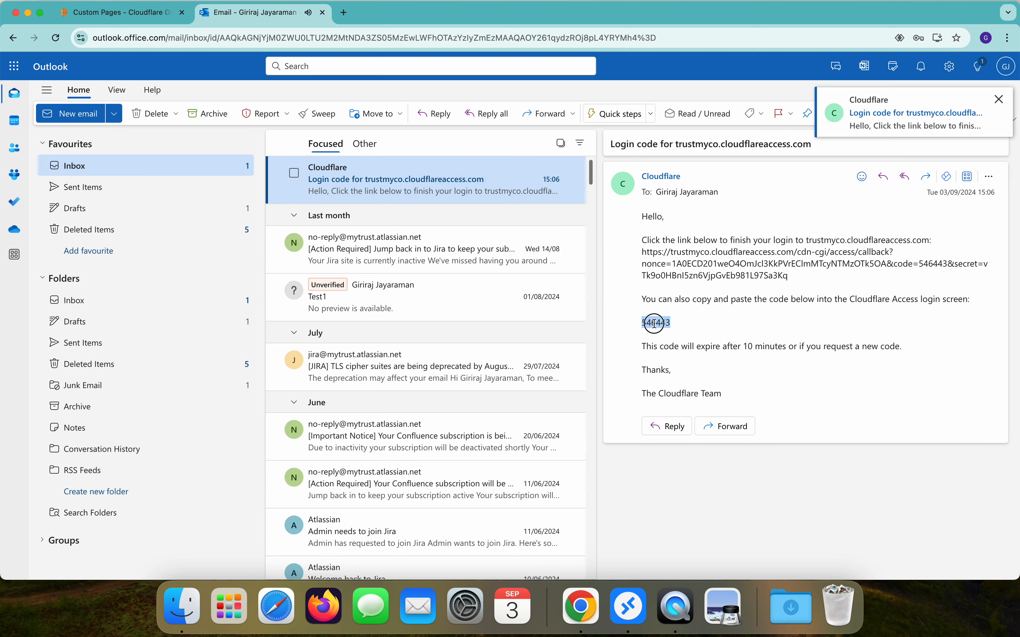
pyautogui.rightClick(657, 326)
pyautogui.click(673, 349)
pyautogui.hotkey('ctrl', 'Up')
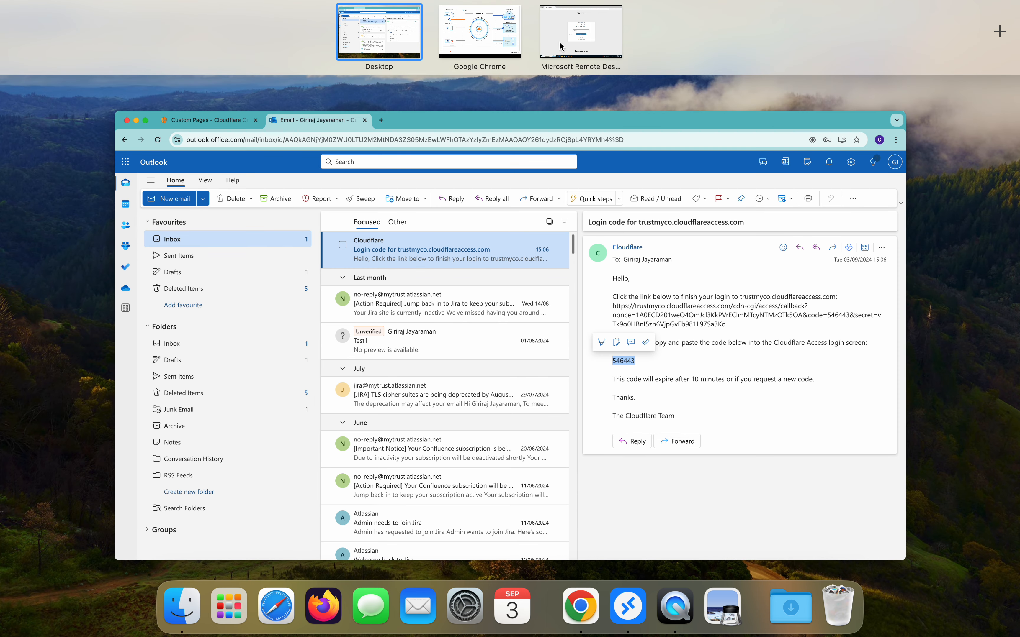
# Step: Paste the emailed code into the Cloudflare Access page and sign in
pyautogui.click(561, 42)
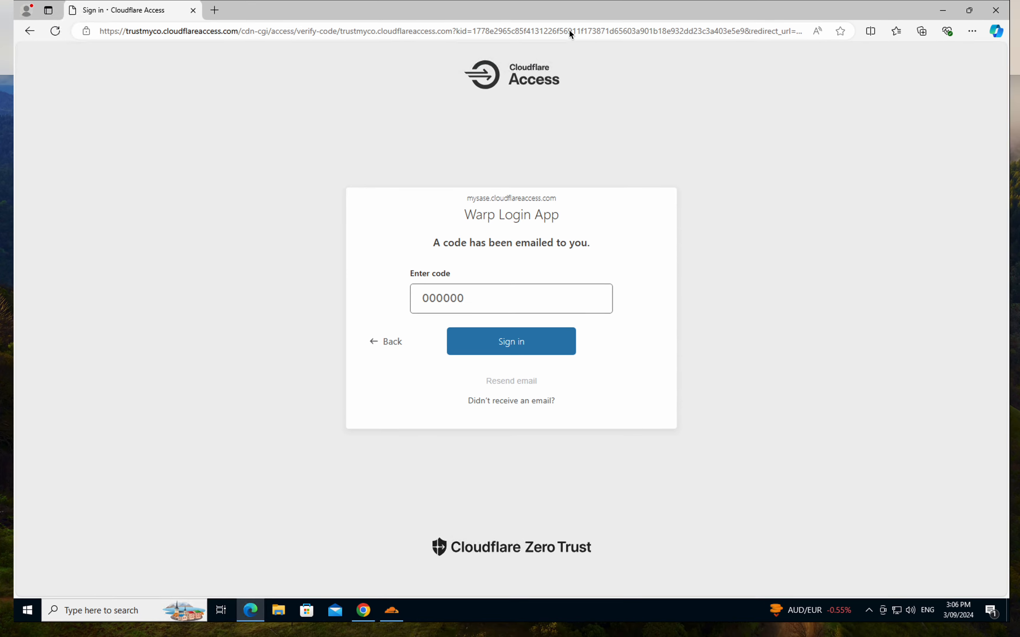
pyautogui.hotkey('ctrl', 'v')
pyautogui.click(483, 356)
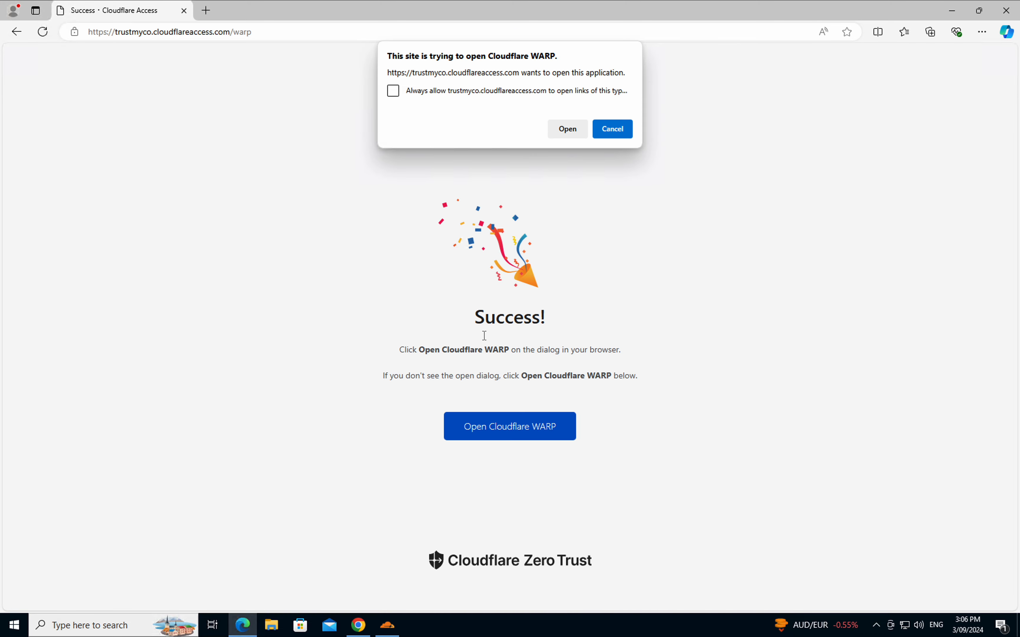
# Step: Always allow the site to open Cloudflare WARP, then switch the Zero Trust connection on
pyautogui.click(541, 95)
pyautogui.click(556, 123)
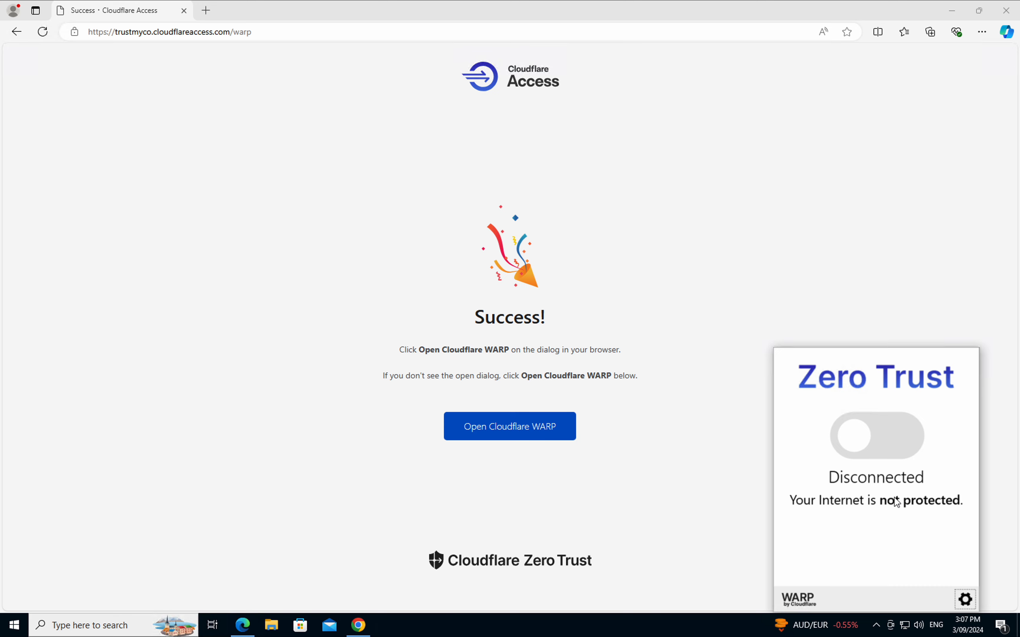
pyautogui.click(846, 434)
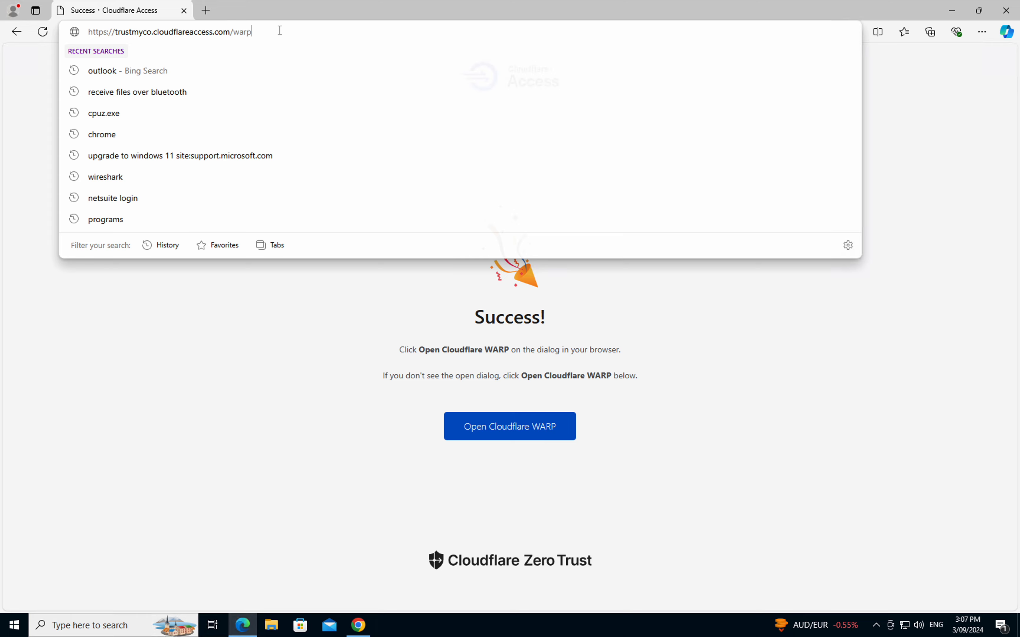
# Step: Load google.com in Microsoft Edge
pyautogui.click(280, 30)
pyautogui.write('wh')
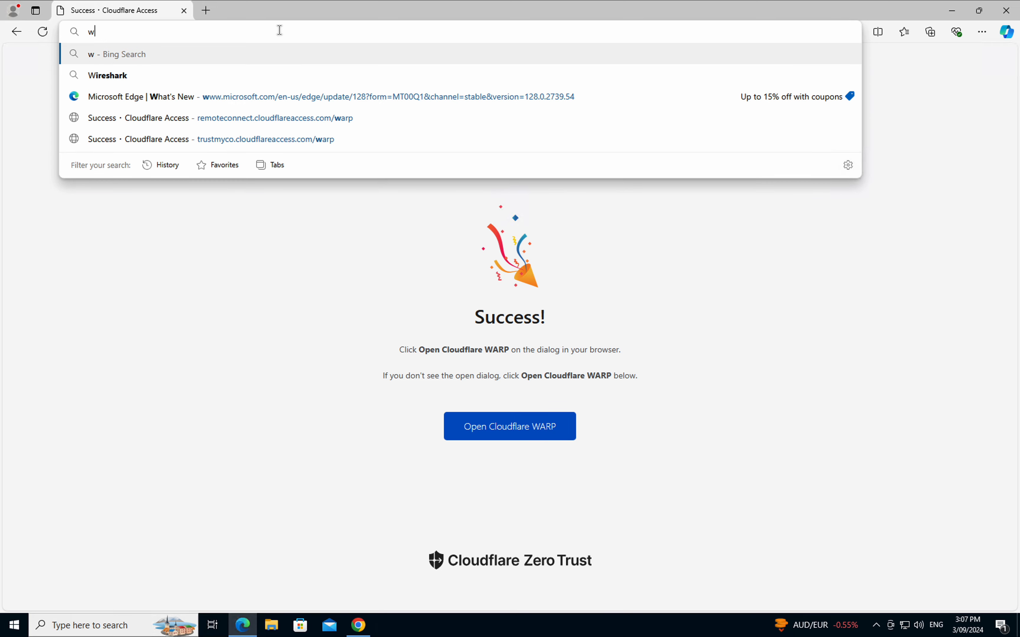
pyautogui.press('BackSpace')
pyautogui.press('BackSpace')
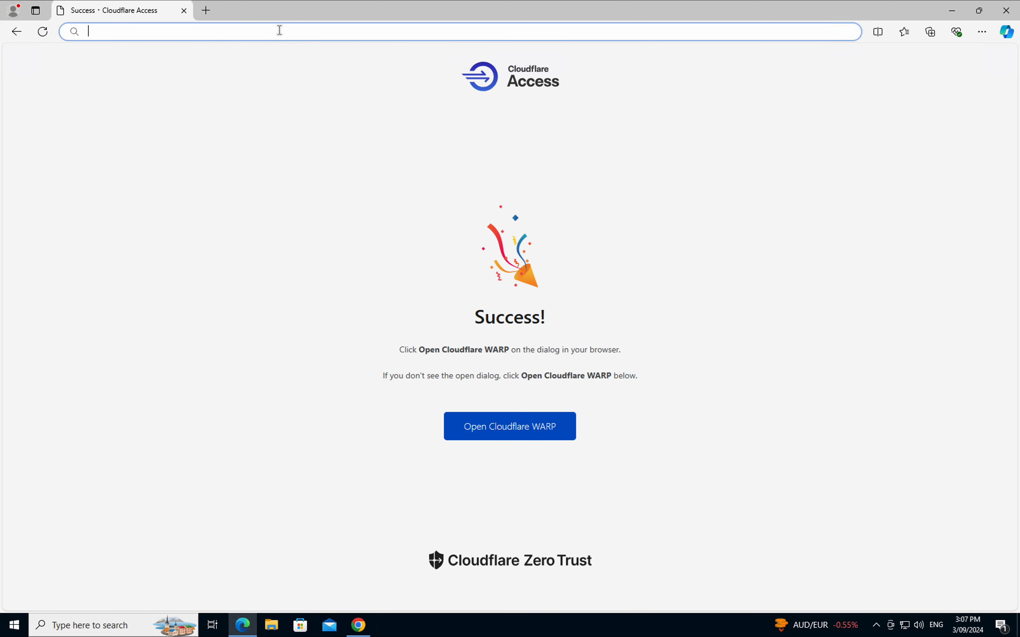
pyautogui.write('hel')
pyautogui.press('BackSpace')
pyautogui.press('BackSpace')
pyautogui.press('BackSpace')
pyautogui.write('google.com')
pyautogui.press('Return')
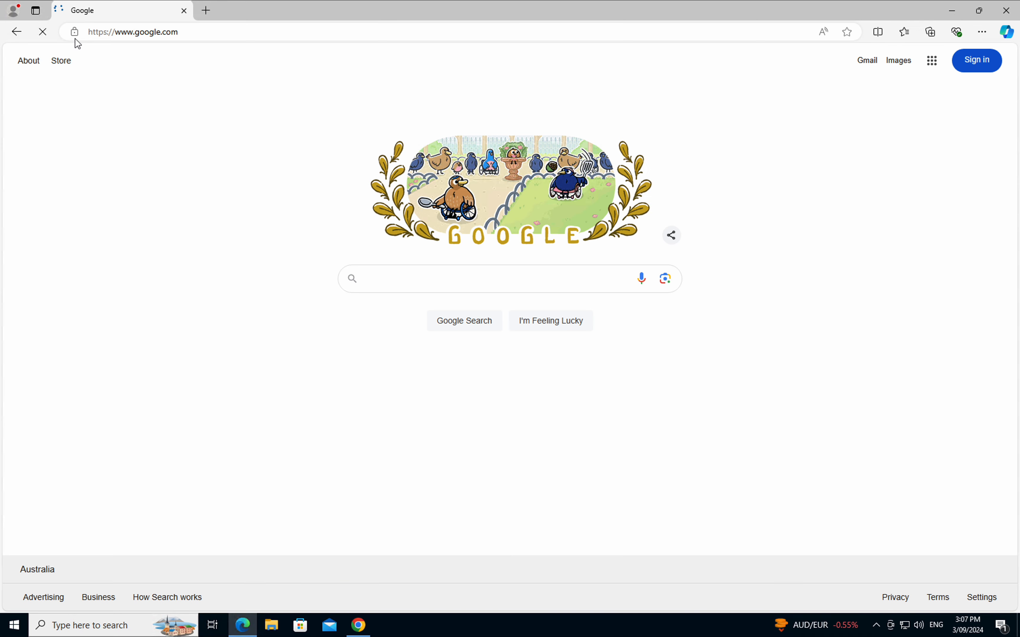
# Step: Check that Google's certificate is issued by Cloudflare's Gateway Intermediate ECC Certificate Authority
pyautogui.click(74, 33)
pyautogui.click(98, 77)
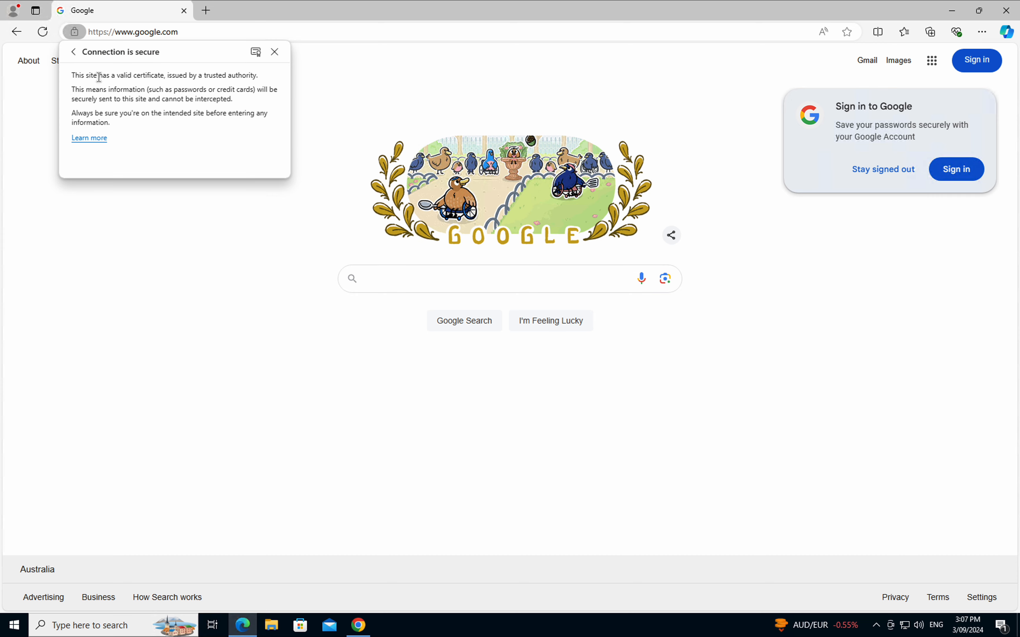
pyautogui.click(257, 52)
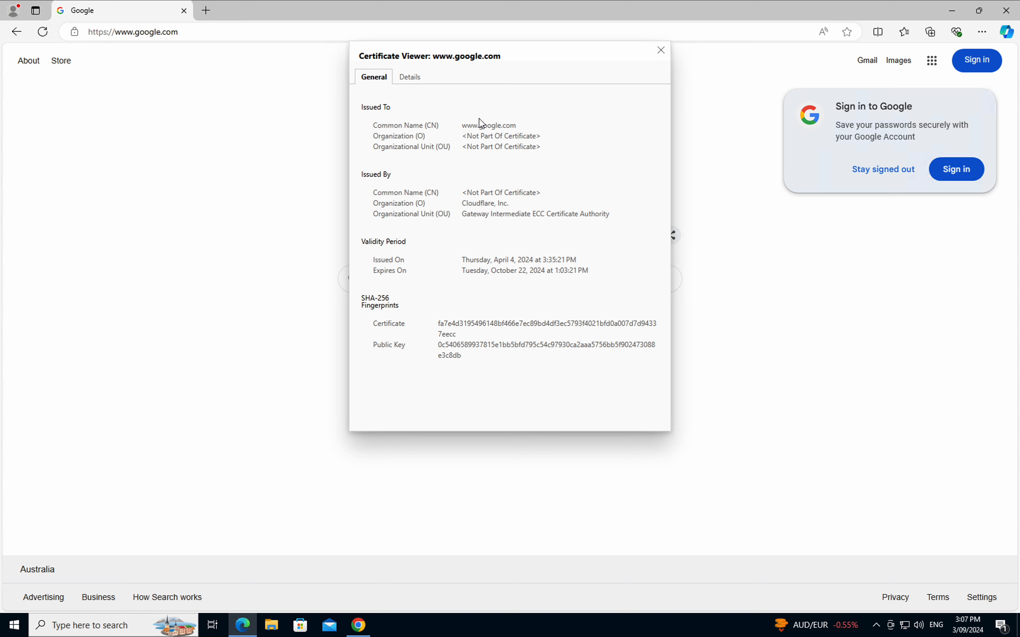
pyautogui.click(660, 50)
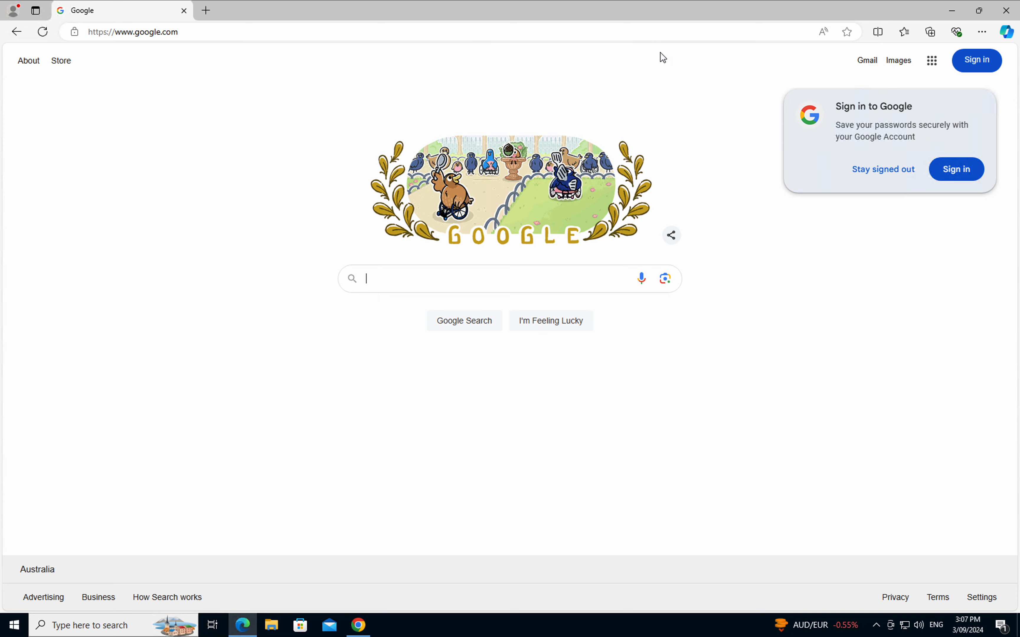
# Step: Search Google for 'help teams cloudflare' and open help.teams.cloudflare.com
pyautogui.click(421, 271)
pyautogui.write('hel')
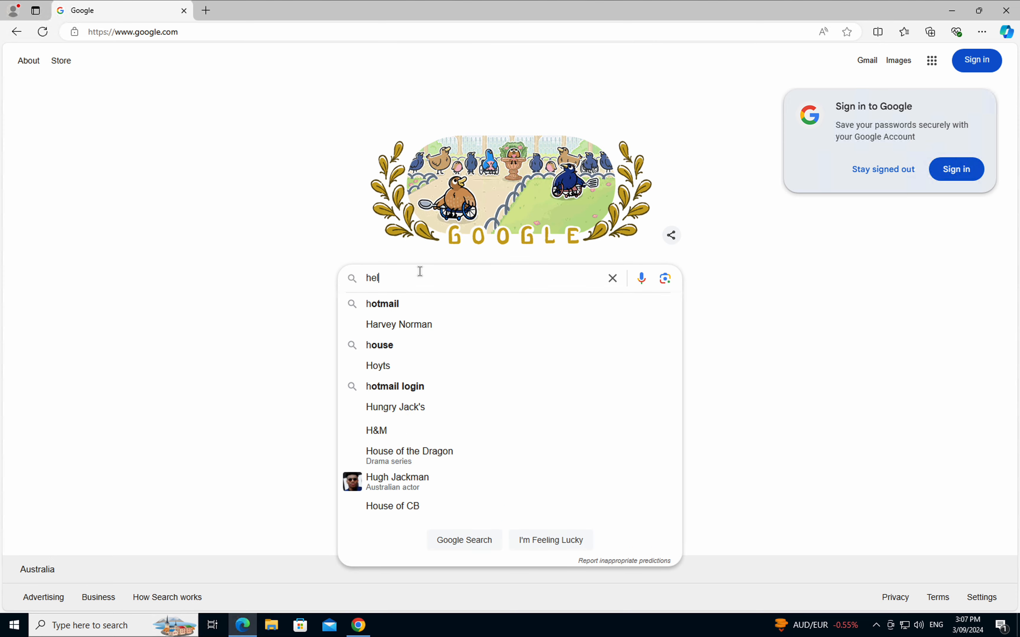
pyautogui.write('p teams cloudflare')
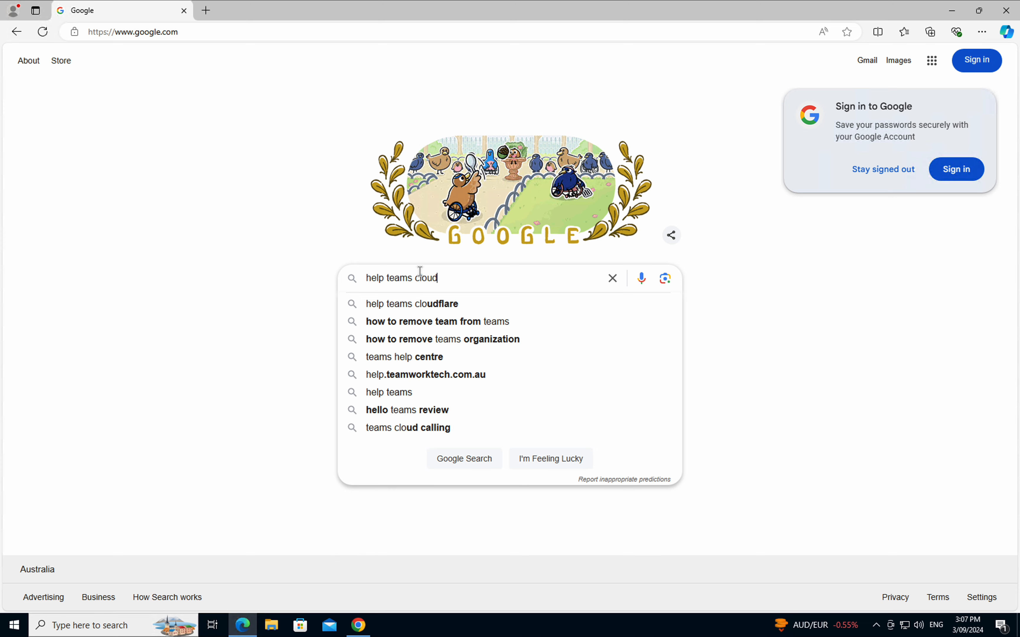
pyautogui.press('Return')
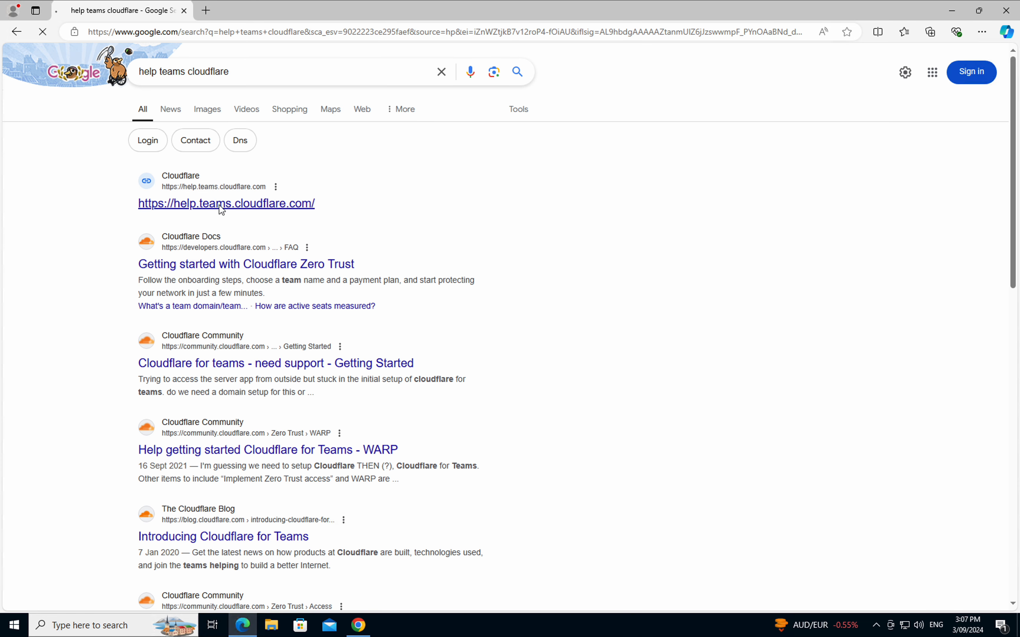
pyautogui.click(219, 204)
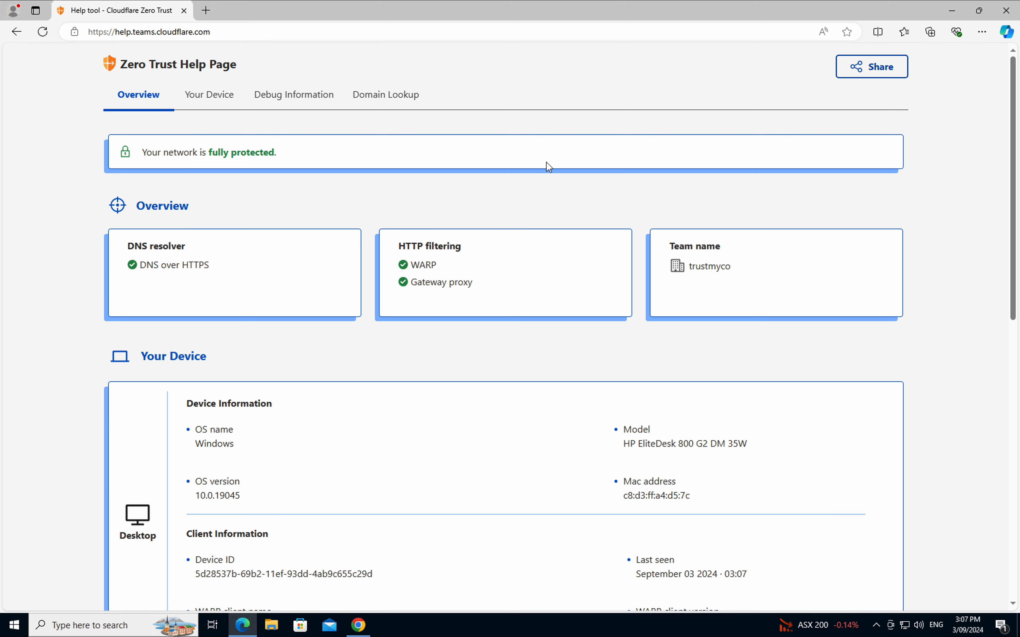
# Step: Review the Overview and Your Device details showing WARP and Gateway protection for team trustmyco
pyautogui.scroll(-2, 546, 162)
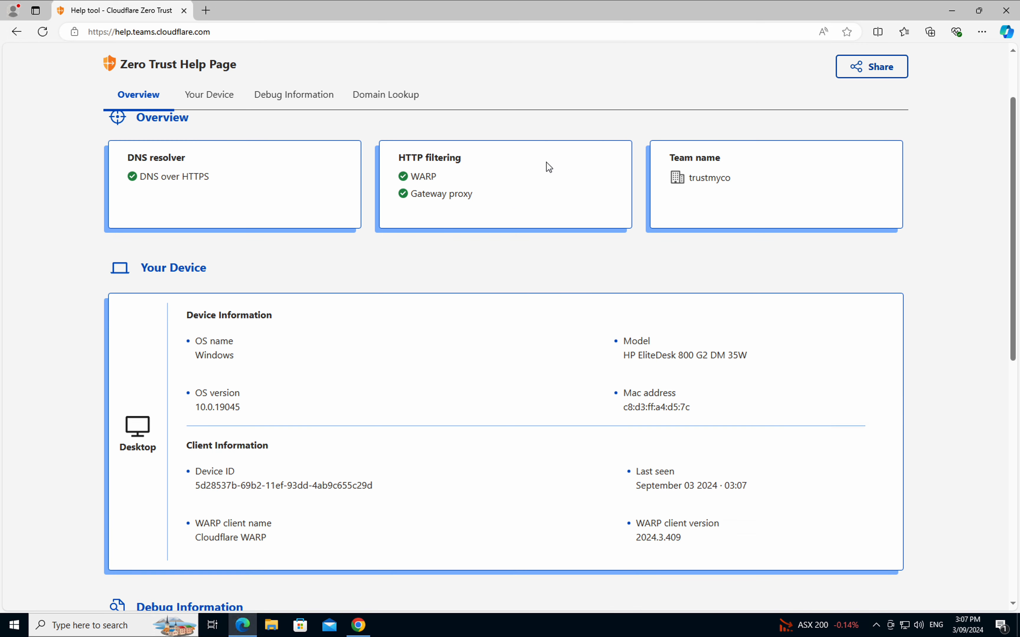
pyautogui.scroll(-1, 531, 324)
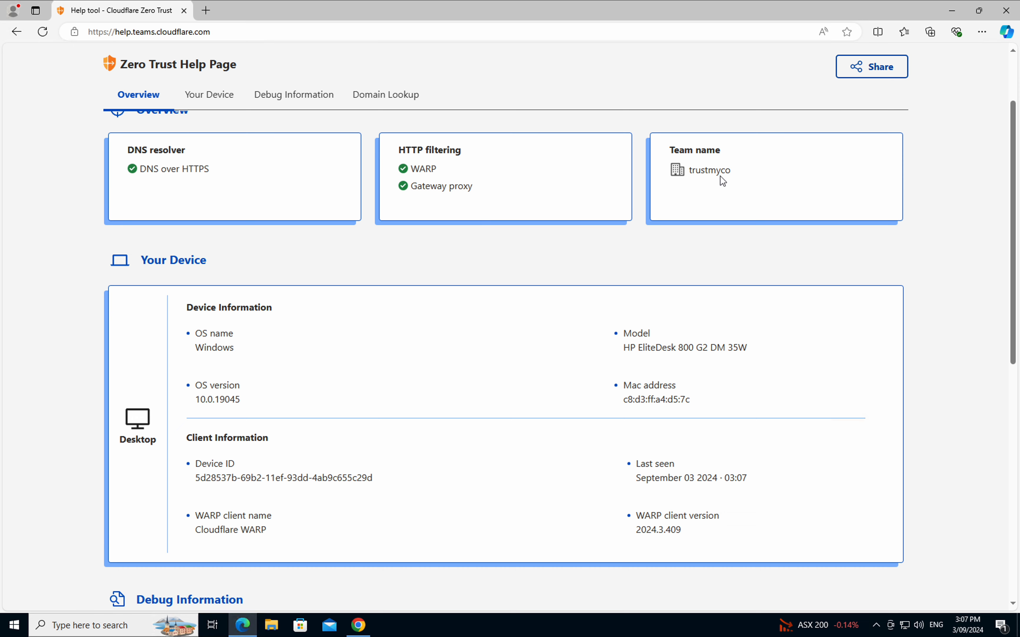
pyautogui.scroll(-5, 734, 179)
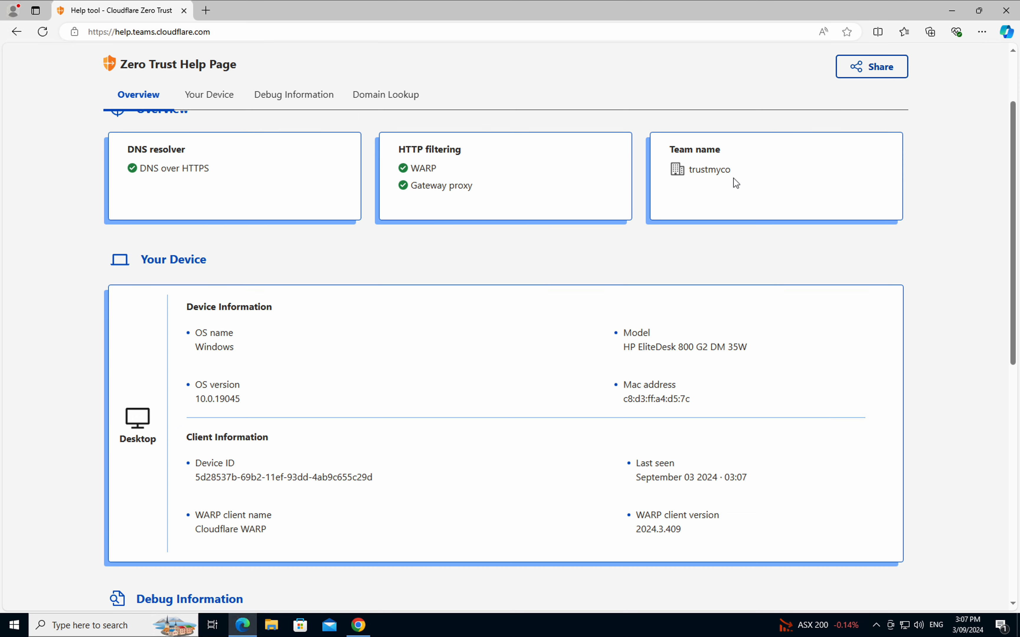
pyautogui.scroll(-4, 733, 178)
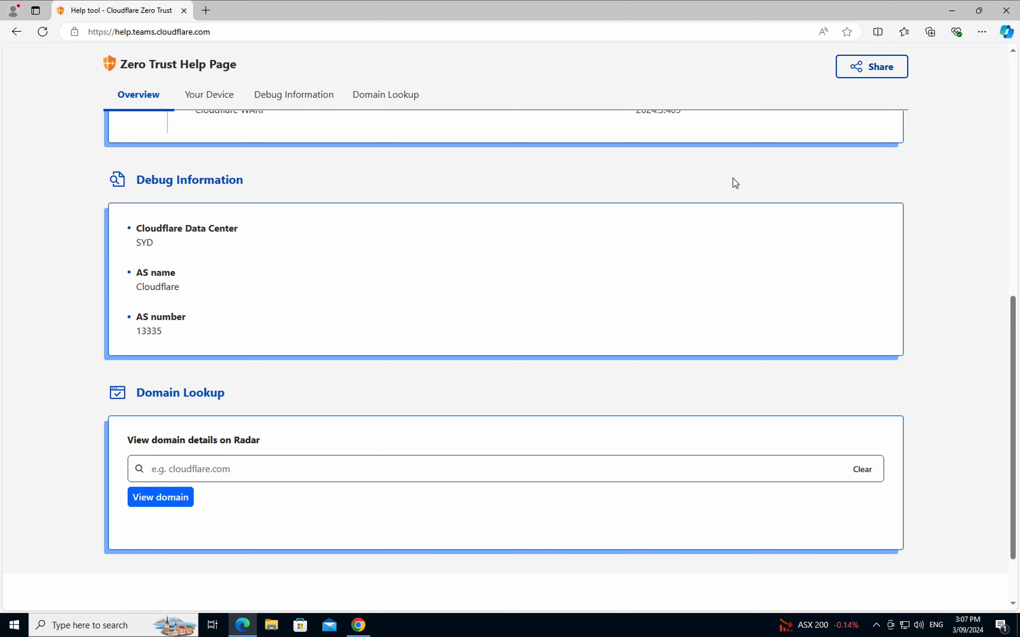
pyautogui.scroll(12, 733, 178)
pyautogui.click(211, 101)
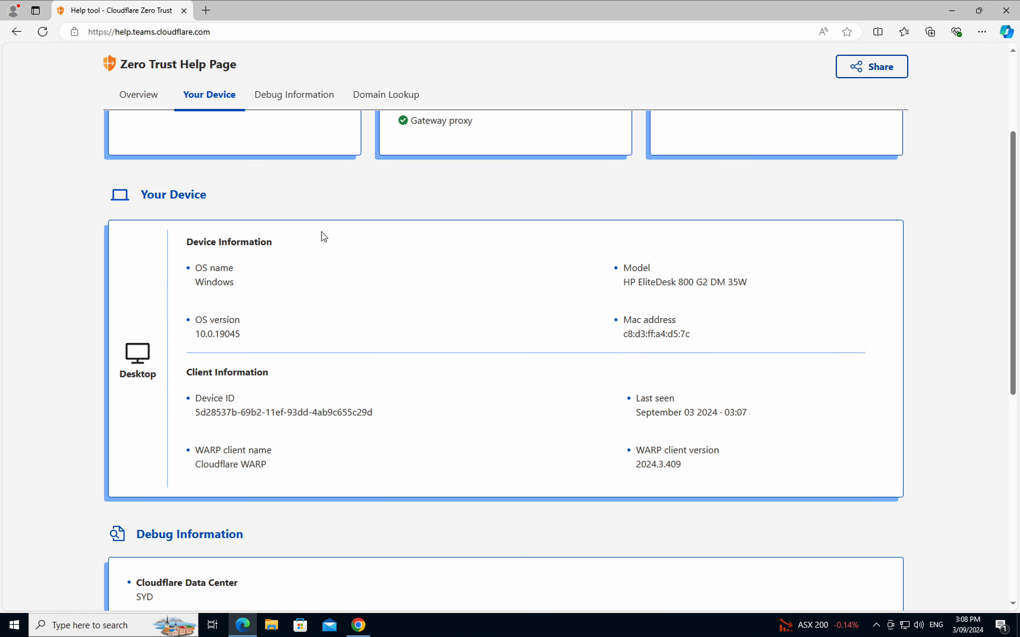
pyautogui.scroll(-5, 321, 232)
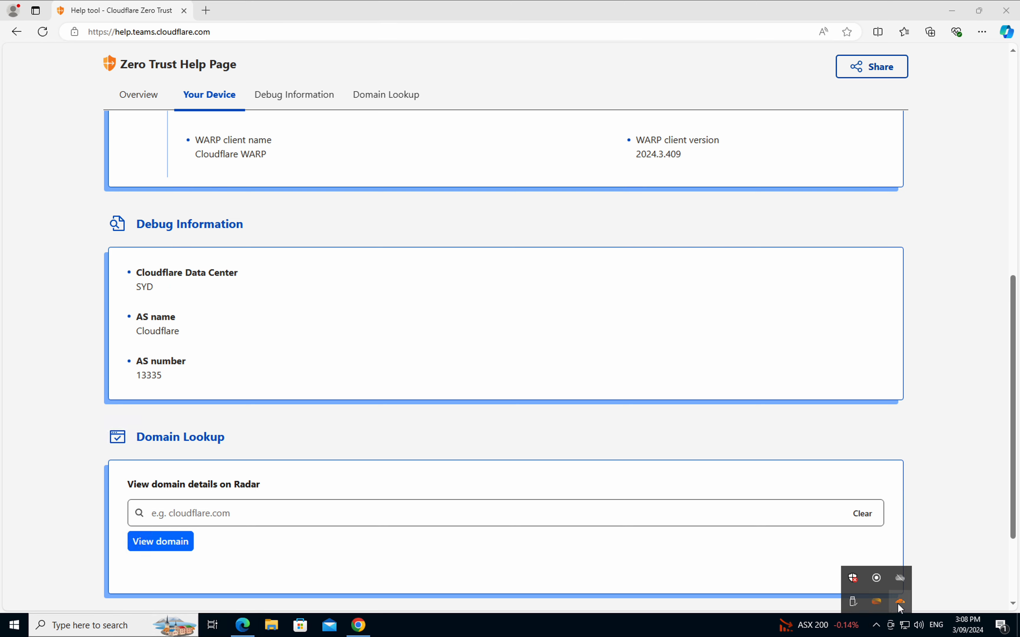
pyautogui.click(899, 602)
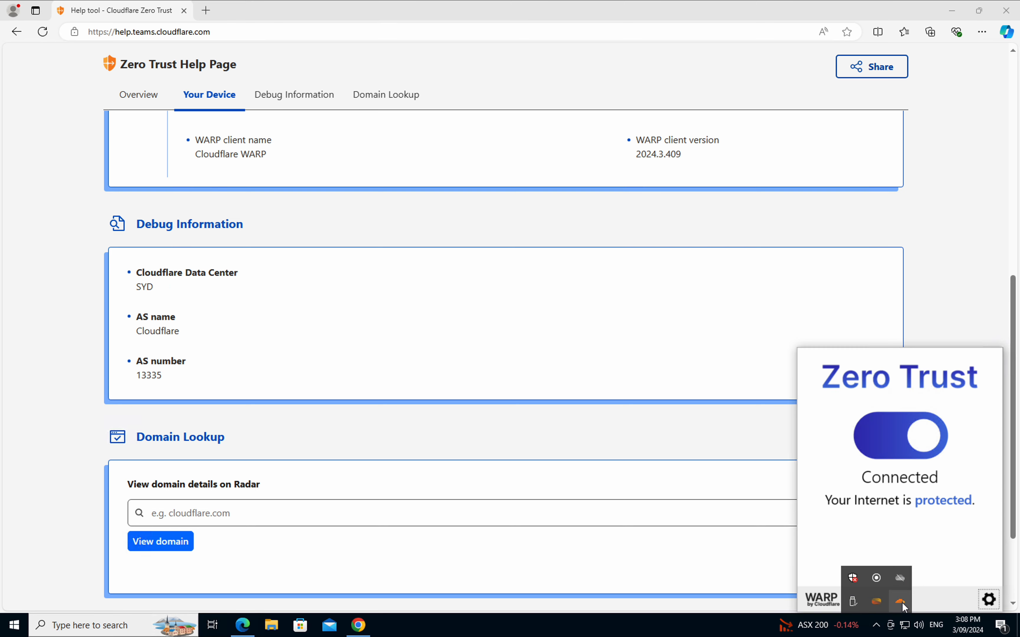
pyautogui.click(990, 601)
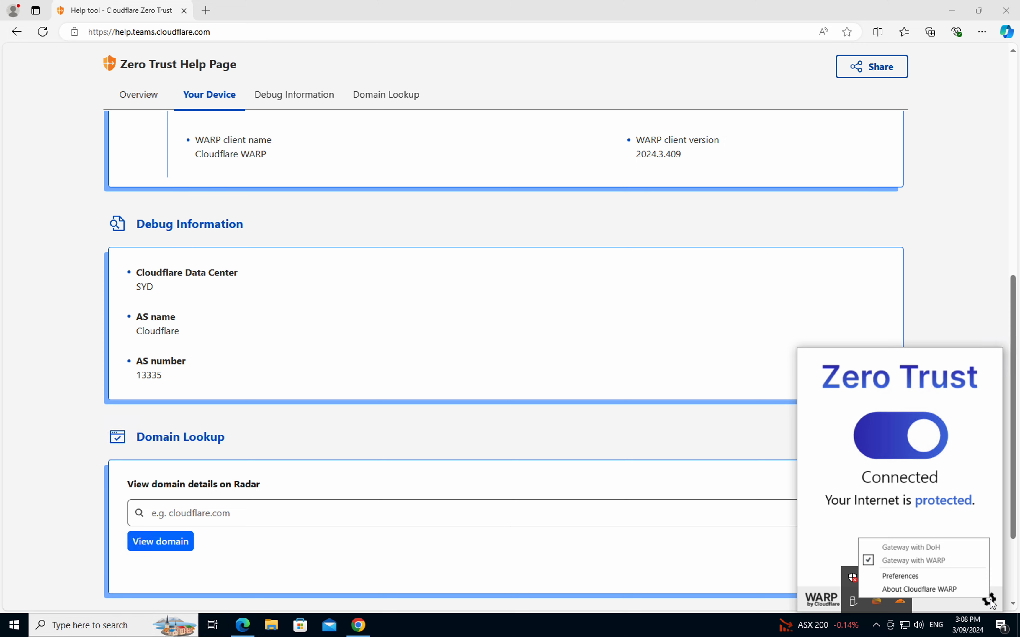
pyautogui.click(936, 584)
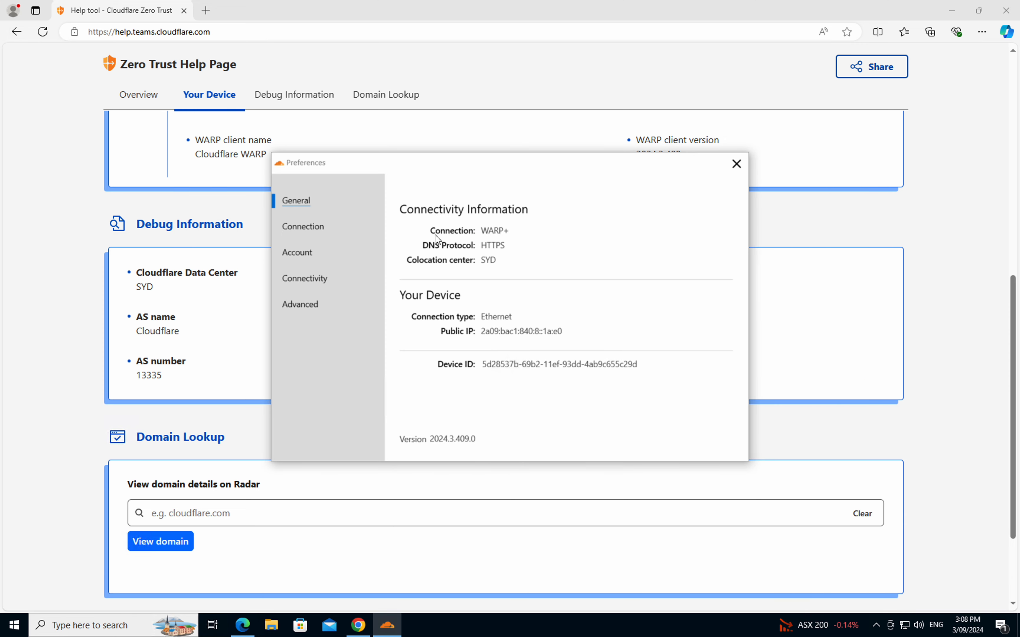
pyautogui.click(311, 198)
pyautogui.click(308, 303)
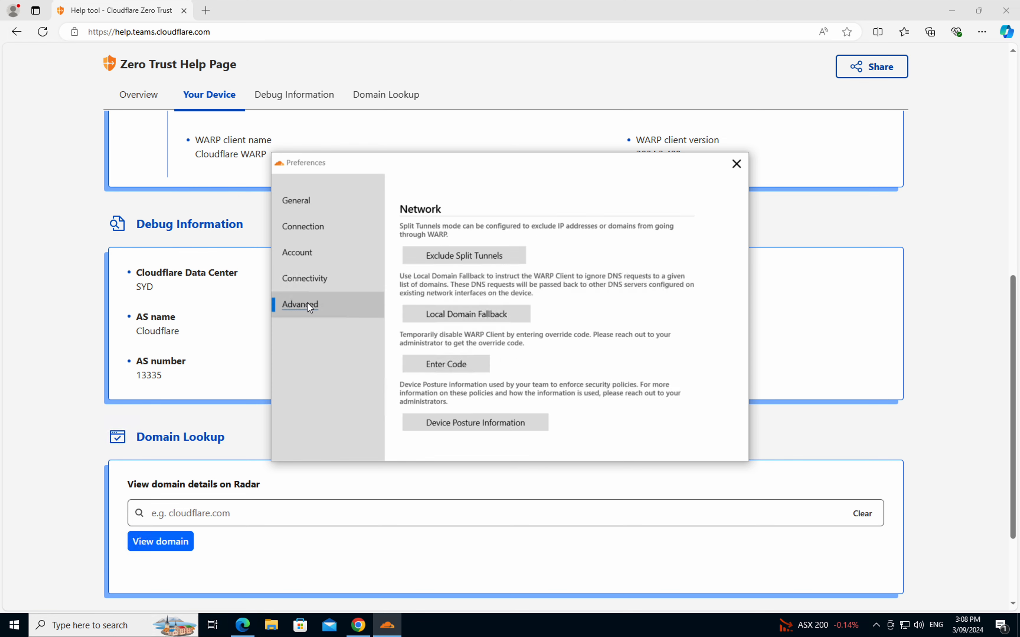
pyautogui.click(471, 258)
pyautogui.scroll(-3, 440, 315)
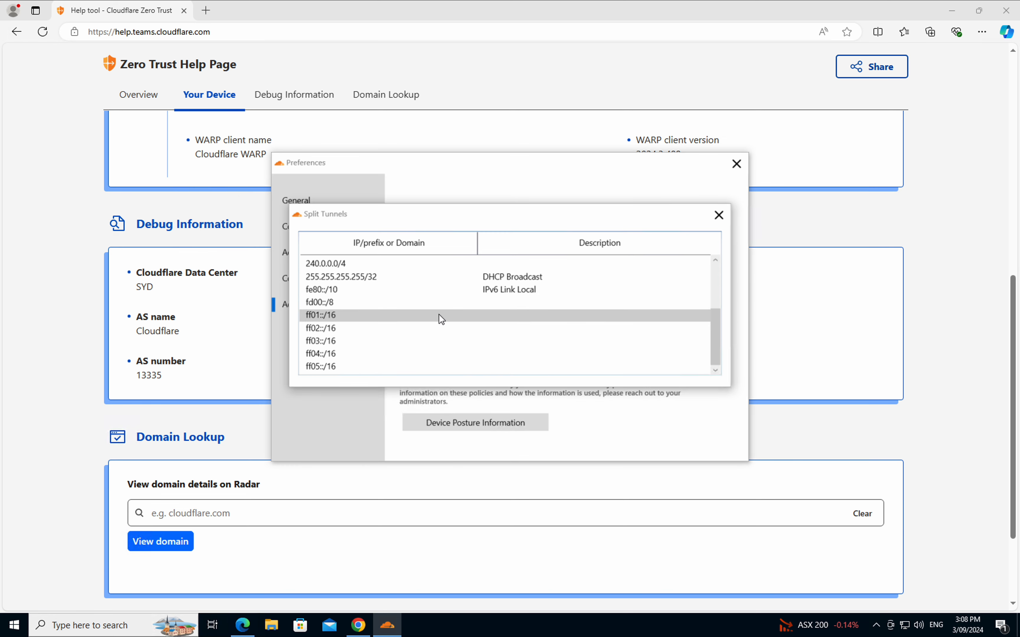
pyautogui.scroll(3, 439, 315)
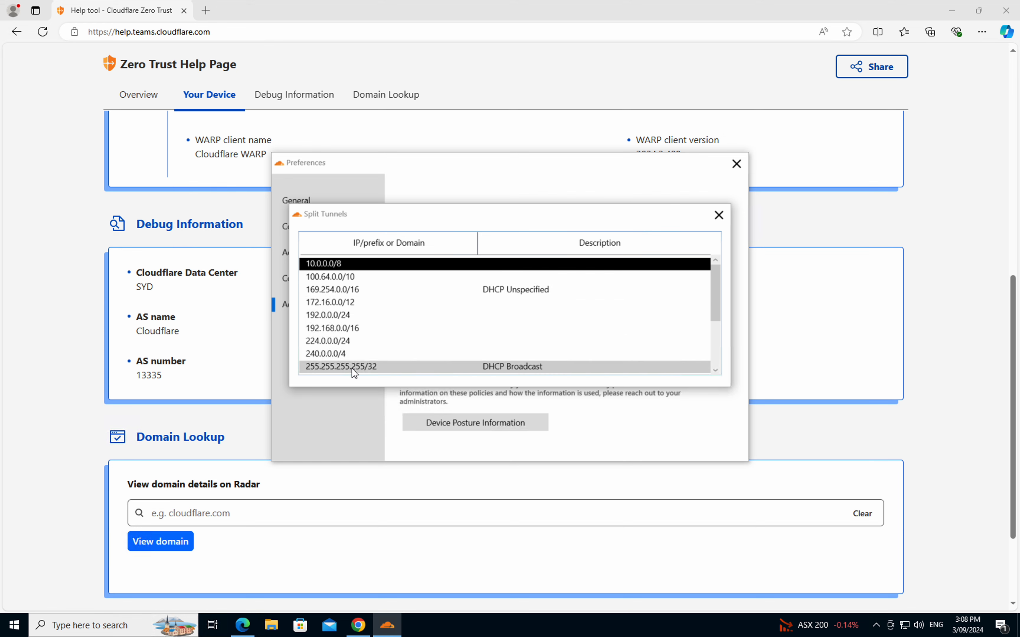
pyautogui.click(718, 216)
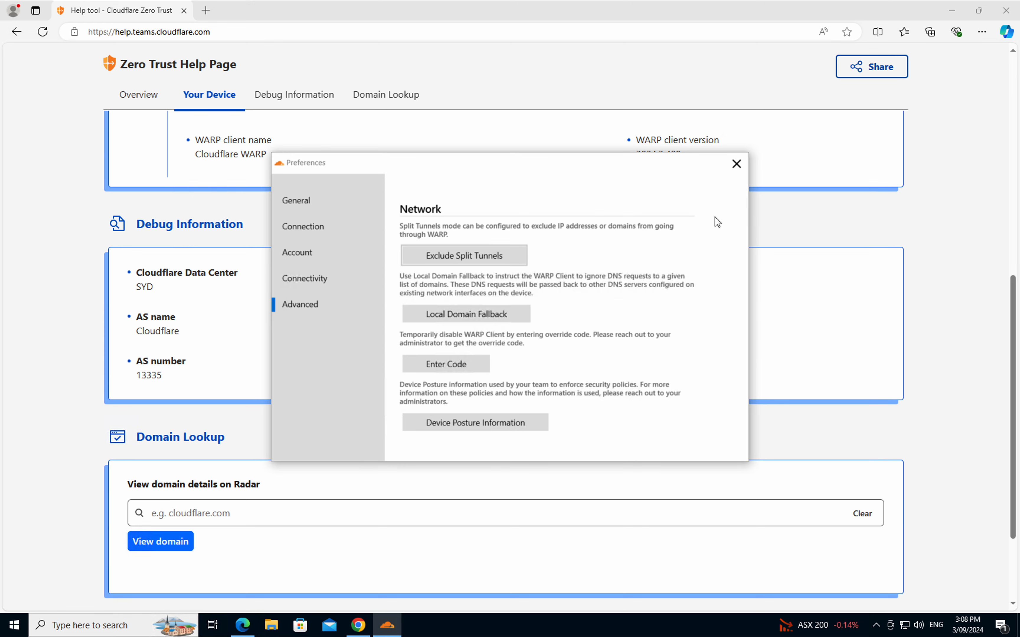
pyautogui.click(737, 168)
pyautogui.scroll(5, 737, 168)
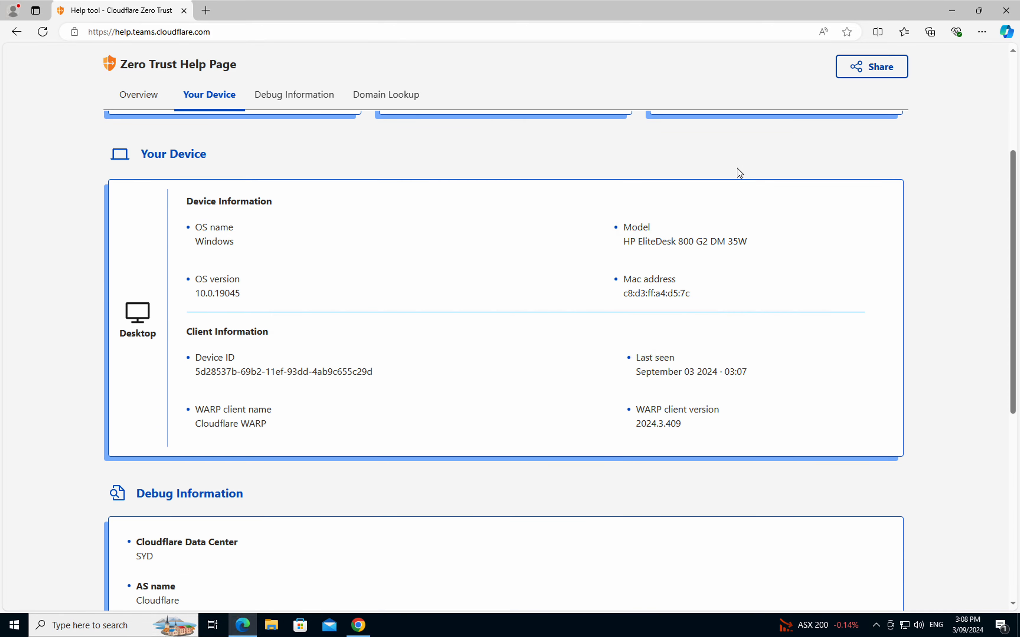
# Step: Verify DESKTOP-GM1T3UV on client 2024.3.409 in My Team > Devices, then open Logs
pyautogui.hotkey('ctrl', 'Up')
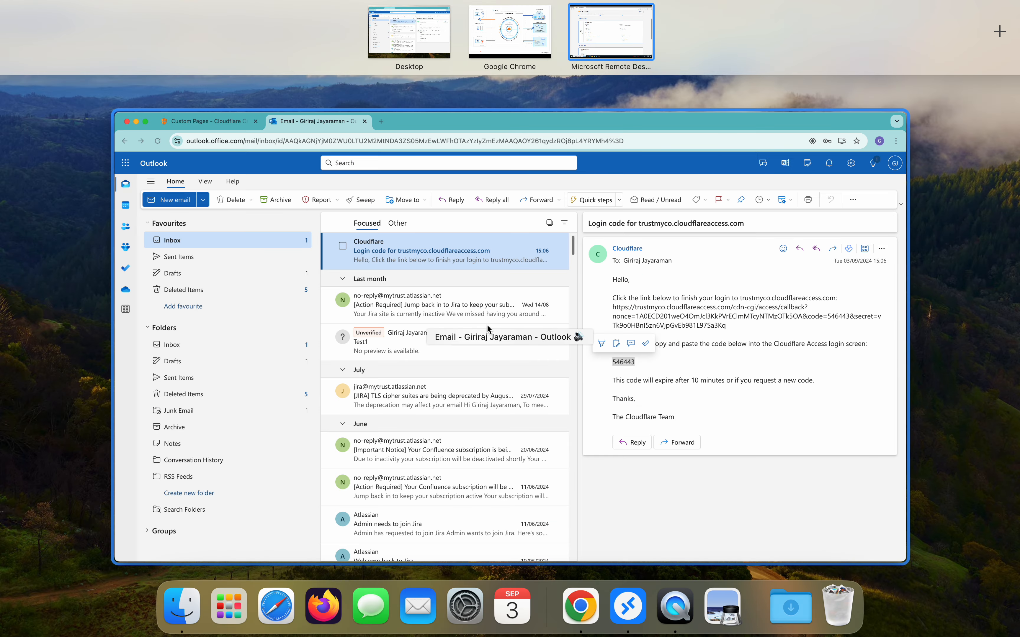
pyautogui.click(352, 231)
pyautogui.click(157, 15)
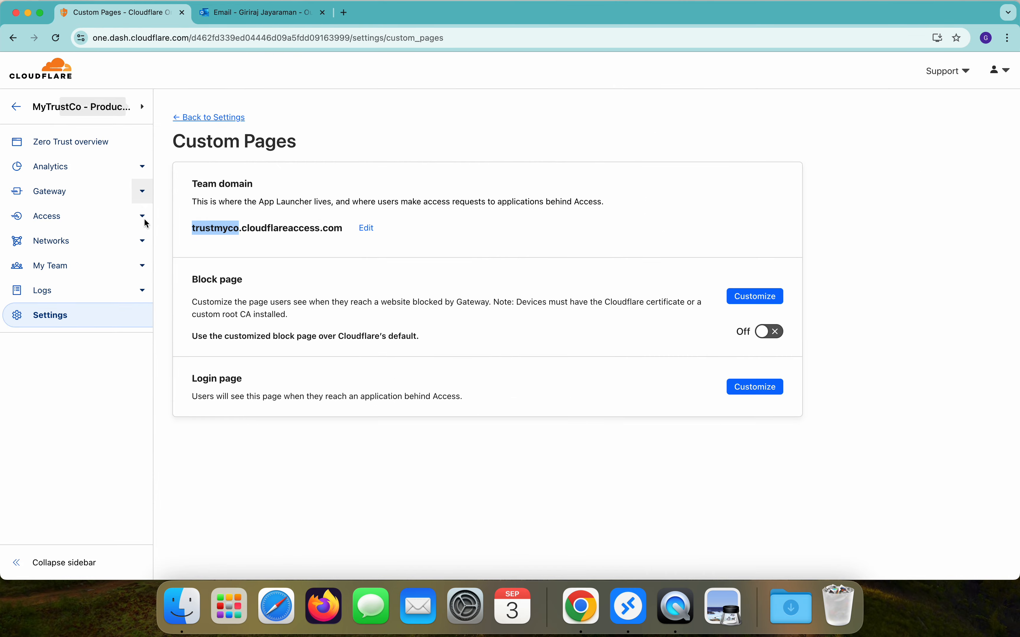
pyautogui.click(54, 265)
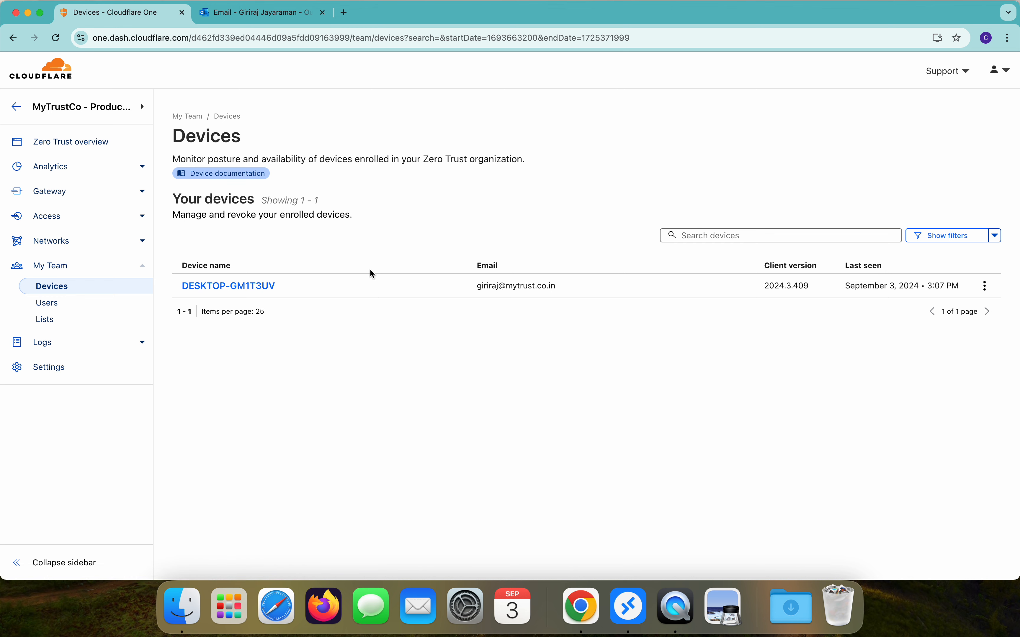
pyautogui.click(42, 342)
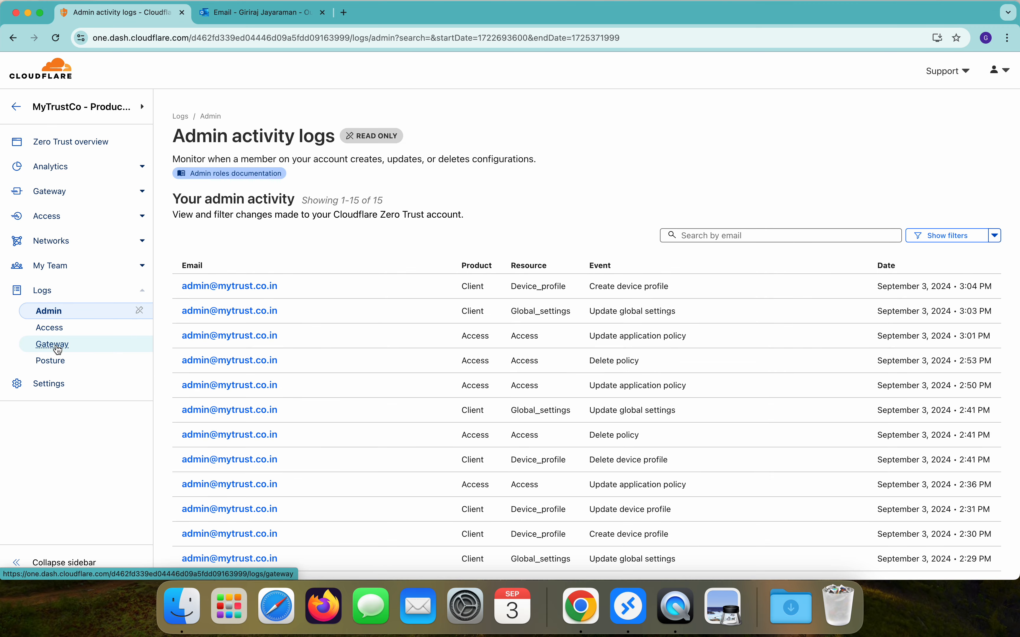
# Step: Show the Gateway HTTP logs with allowed requests to google.com, help.teams.cloudflare.com and edge.microsoft.com
pyautogui.click(58, 348)
pyautogui.click(313, 189)
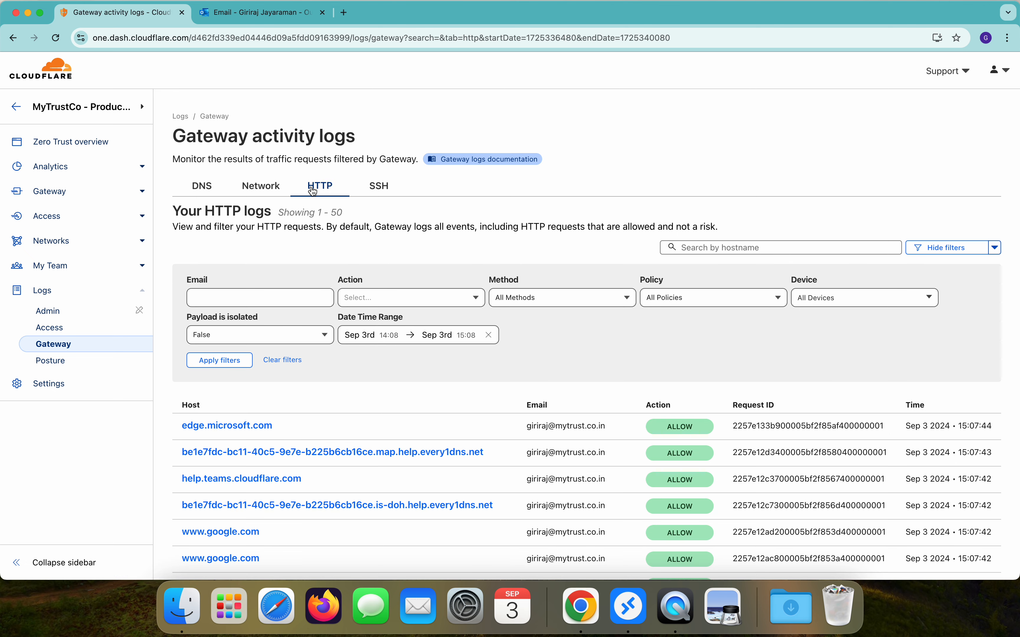
pyautogui.scroll(-5, 361, 445)
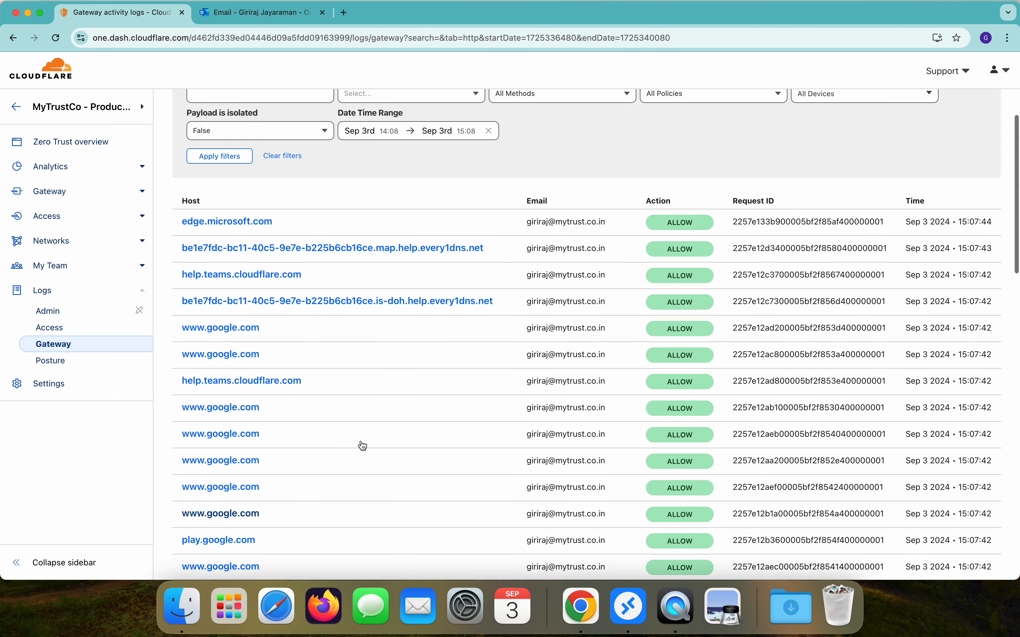
pyautogui.scroll(3, 362, 446)
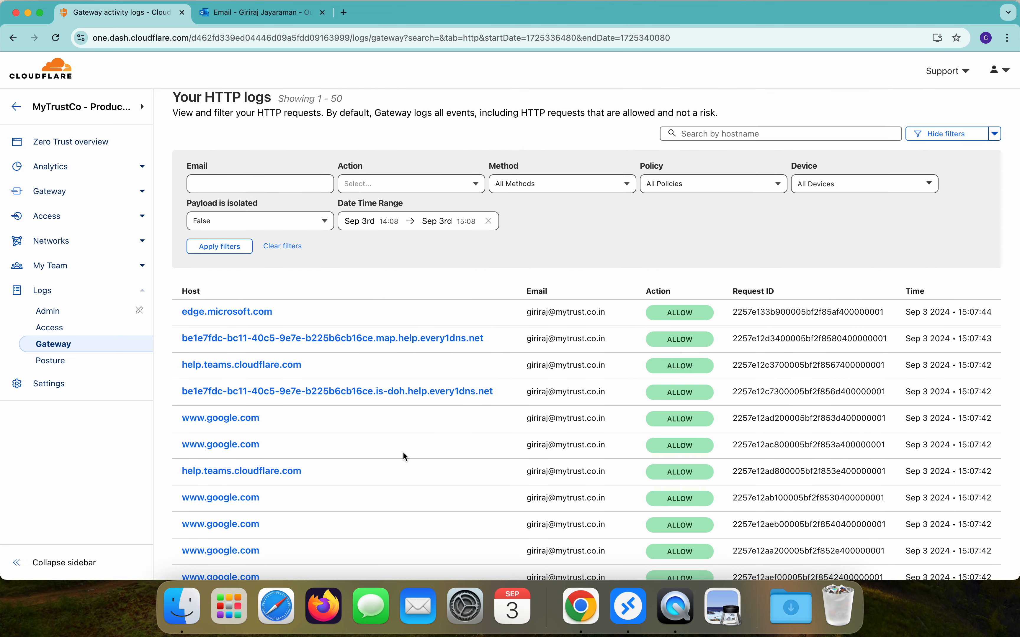
# Step: Inspect the help.teams.cloudflare.com request details, then return to the Zero Trust overview
pyautogui.click(274, 365)
pyautogui.scroll(-10, 887, 235)
pyautogui.scroll(-4, 885, 235)
pyautogui.scroll(-15, 886, 235)
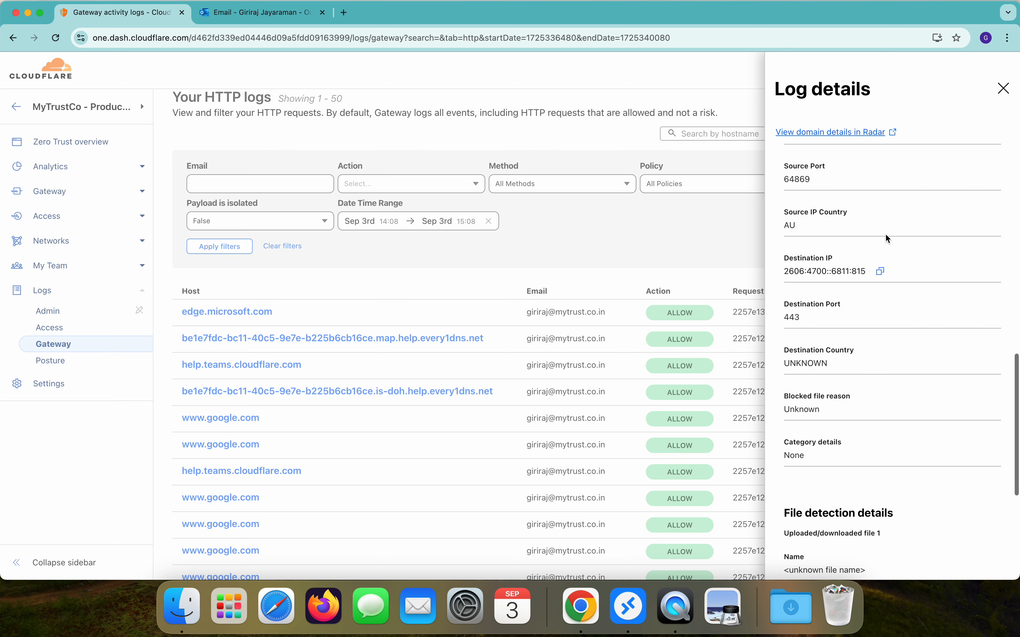
pyautogui.scroll(-8, 886, 235)
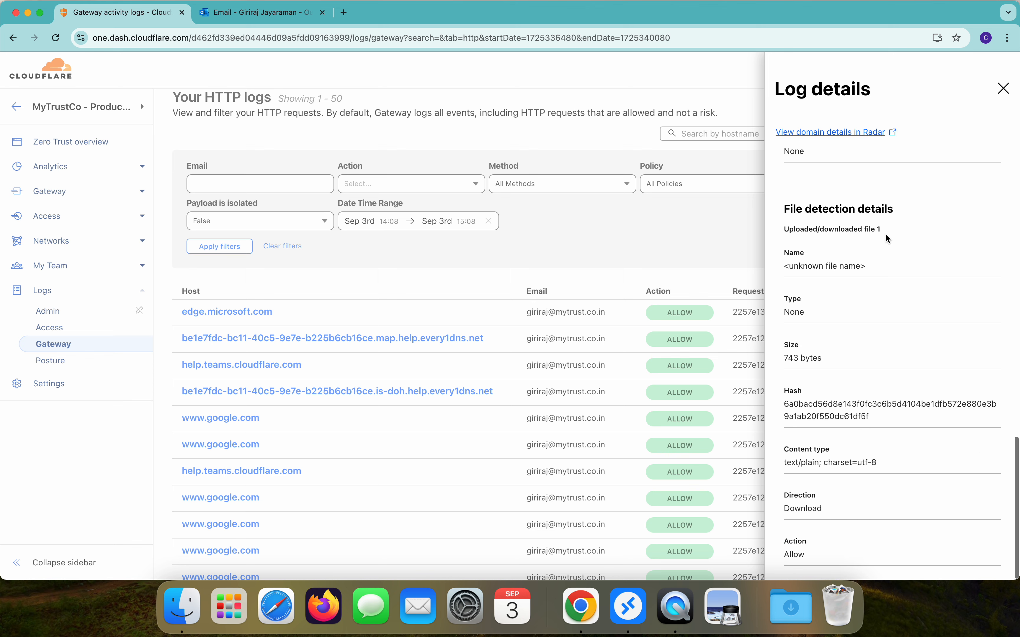
pyautogui.scroll(-9, 885, 234)
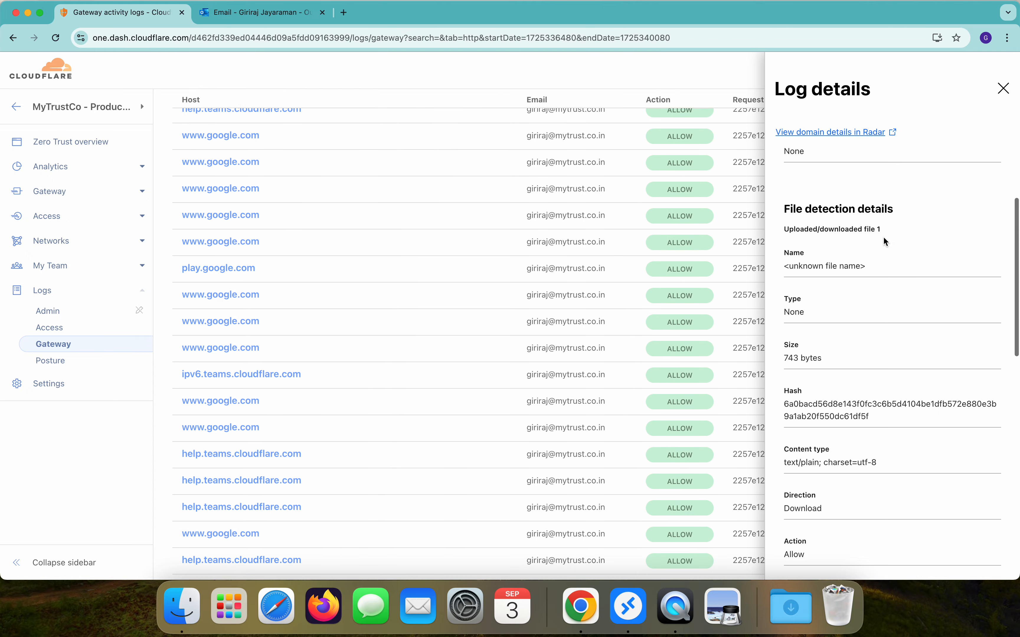
pyautogui.click(90, 145)
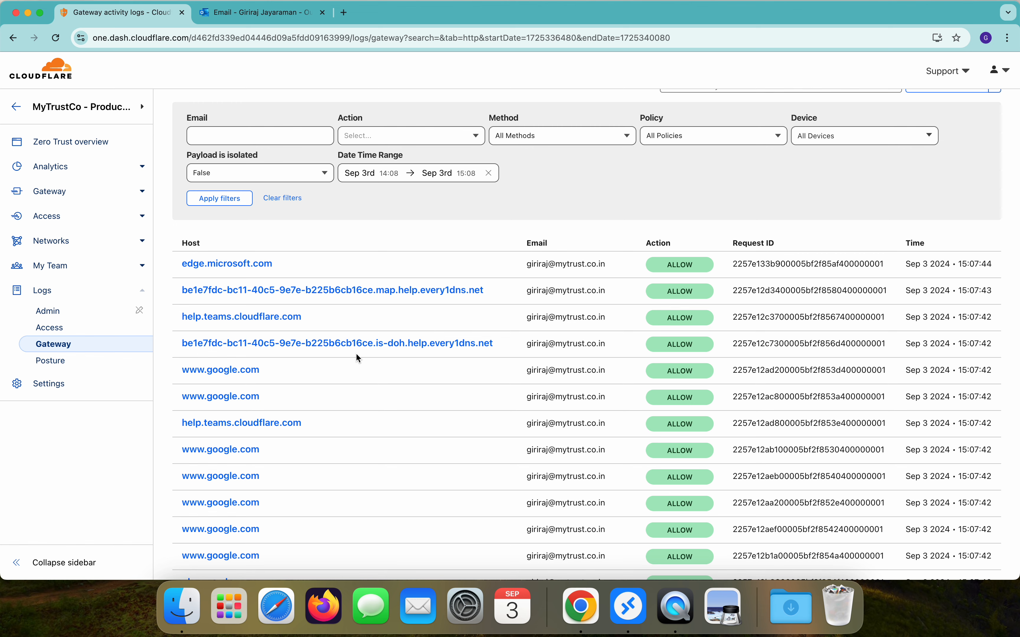
pyautogui.click(85, 144)
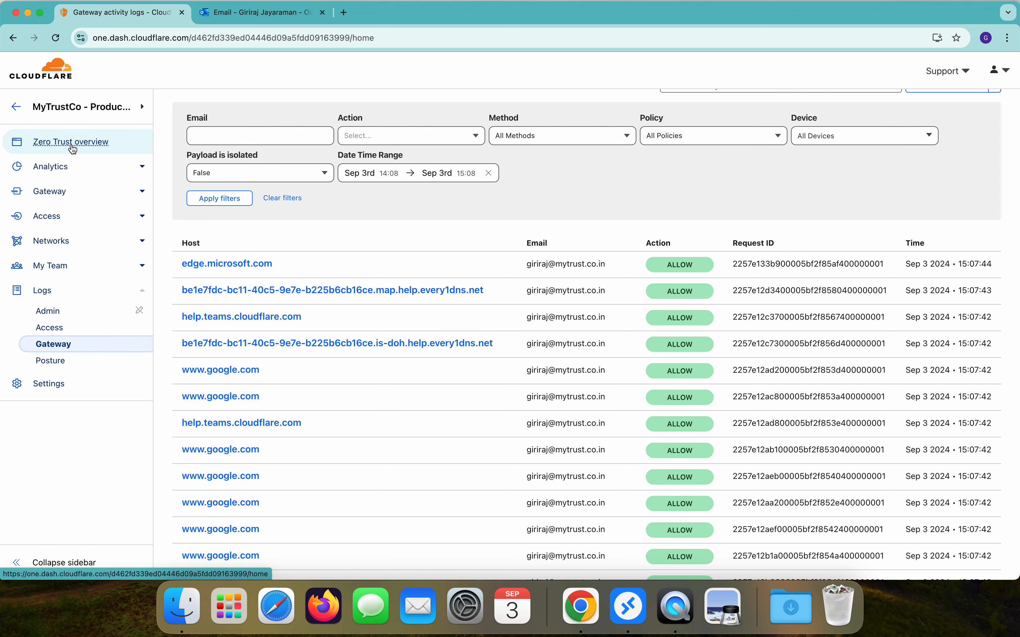